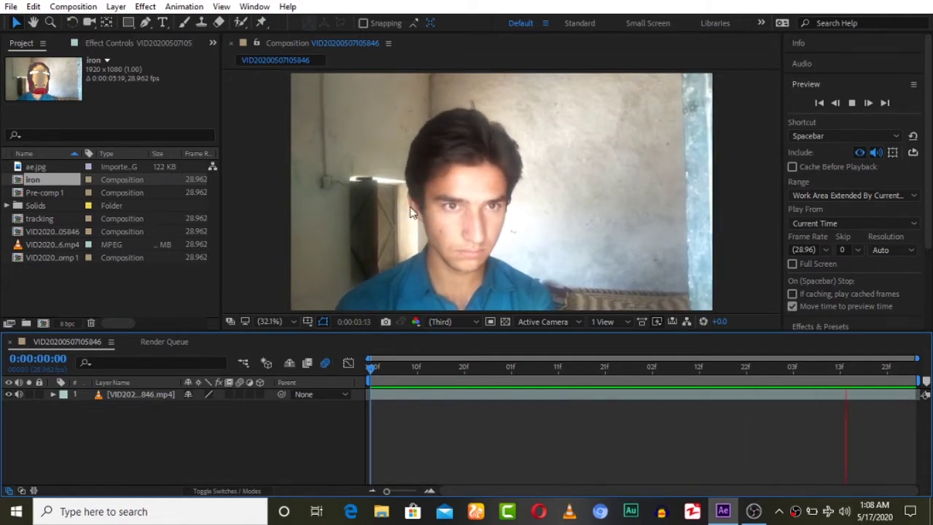
Step: Play back parts of the face footage, stopping to inspect the head movement, and return to the first frame
key(space)
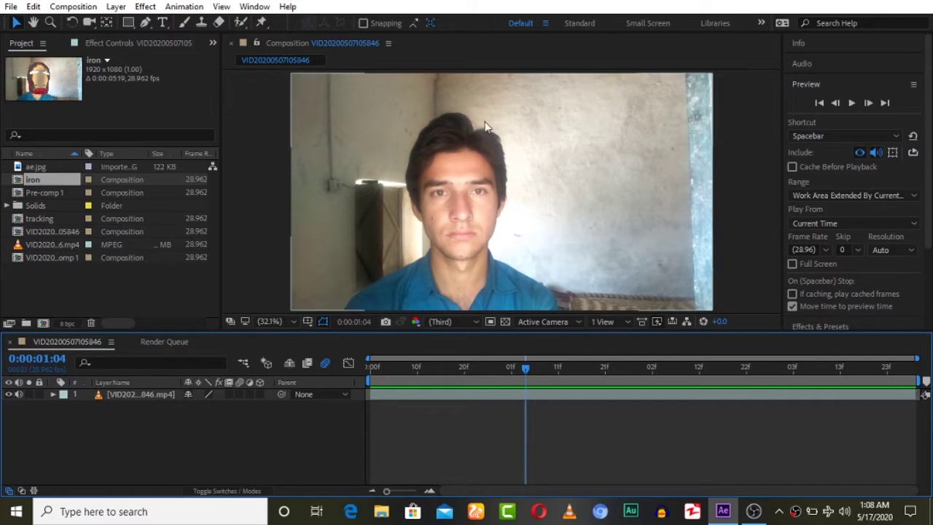
key(space)
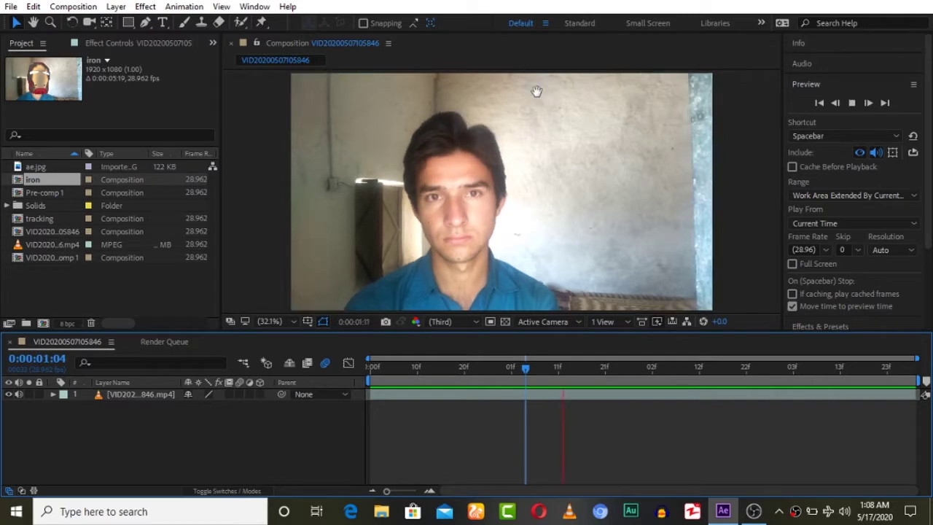
key(space)
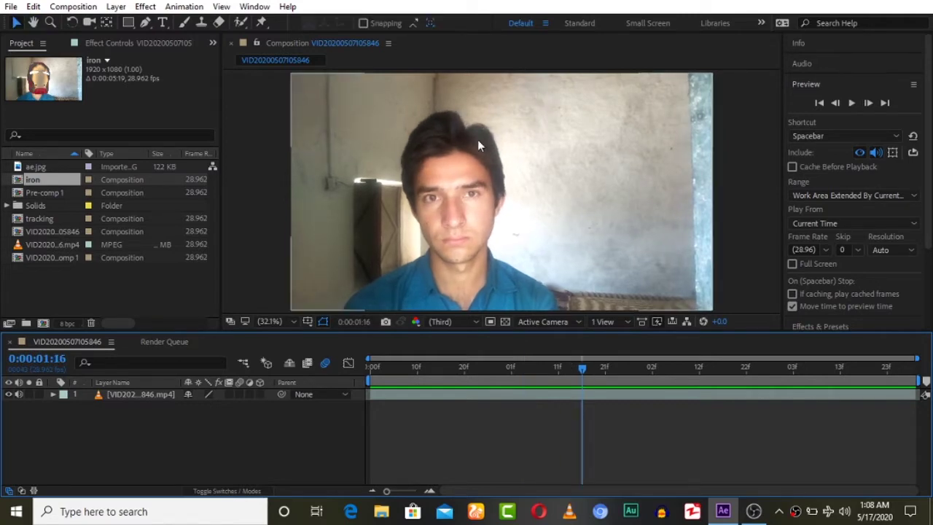
drag(377, 378, 362, 372)
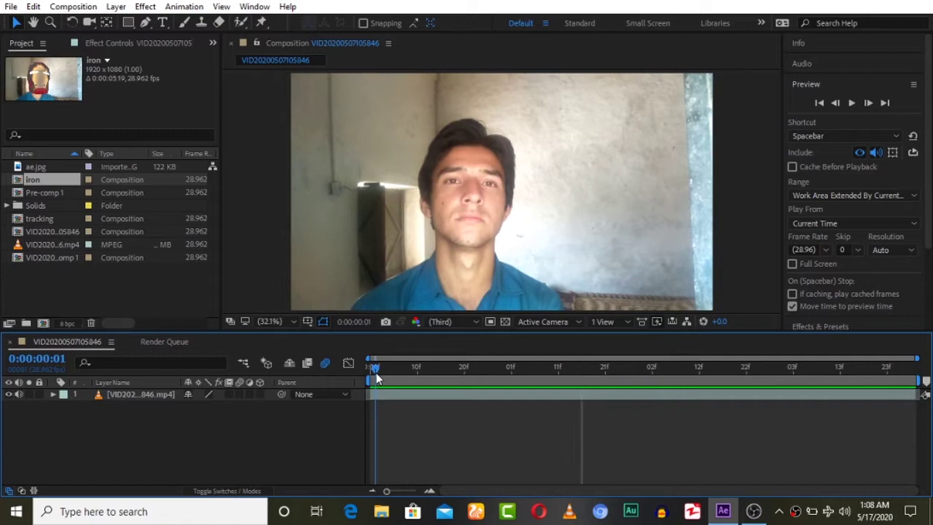
Step: Duplicate the video layer and hide the lower copy
click(141, 398)
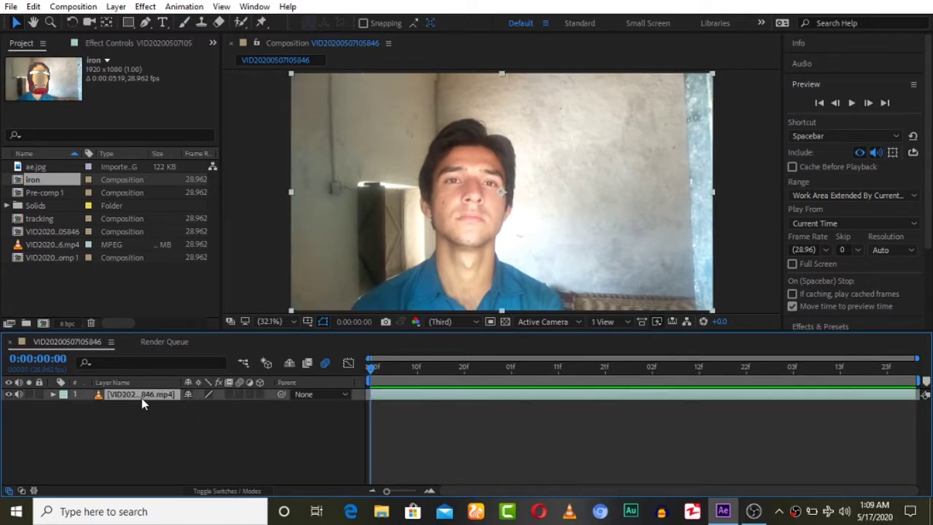
key(ctrl+d)
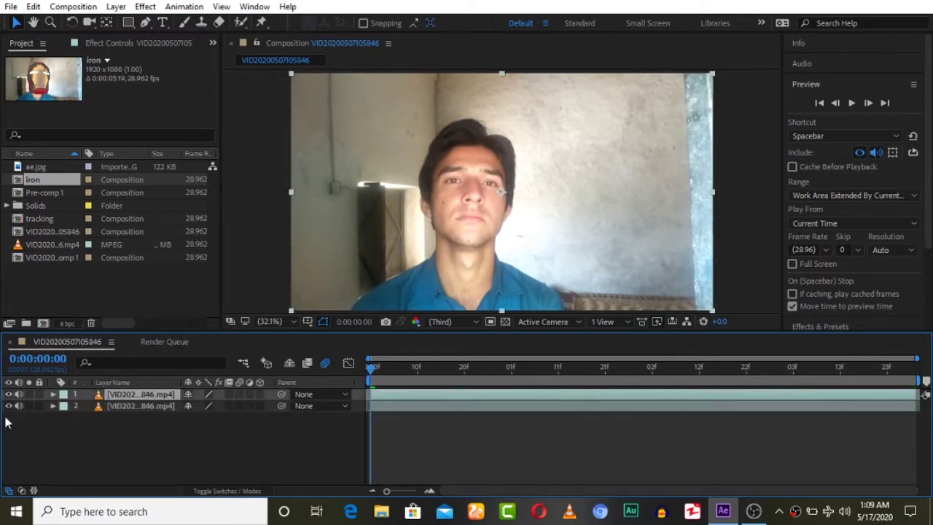
click(8, 407)
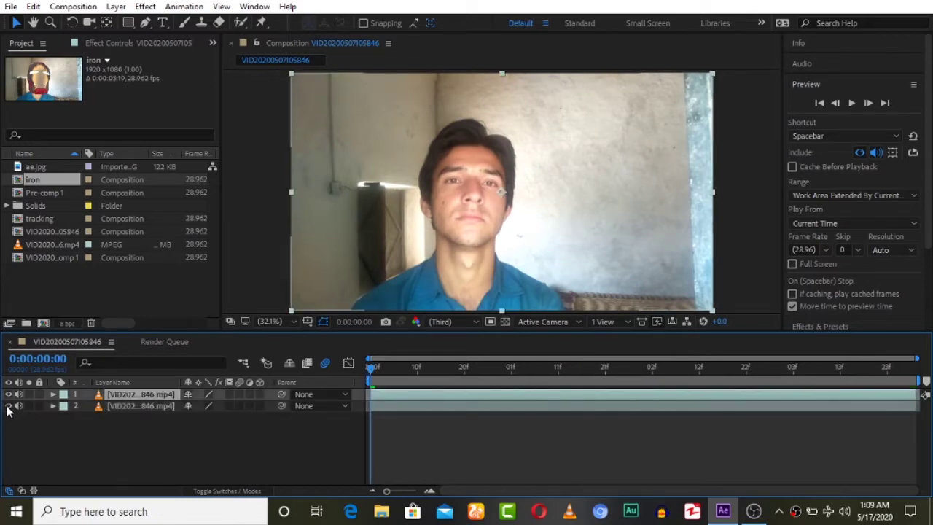
Step: Rename the upper video layer as Tracking
right_click(144, 392)
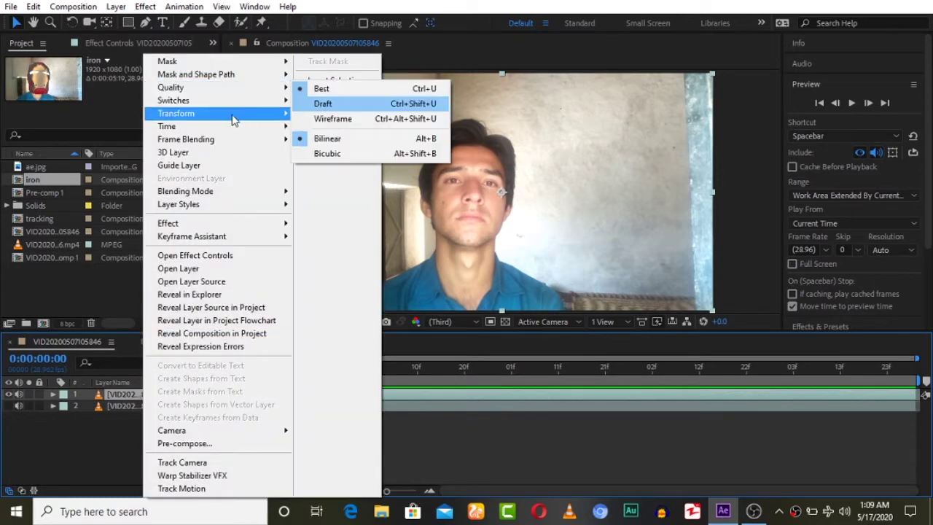
mouse_move(233, 117)
click(308, 113)
key(Return)
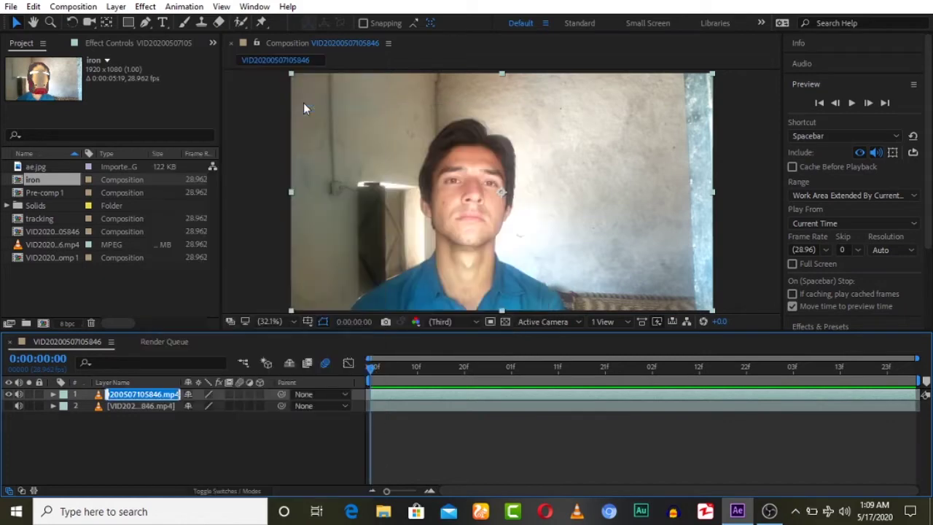
text(M)
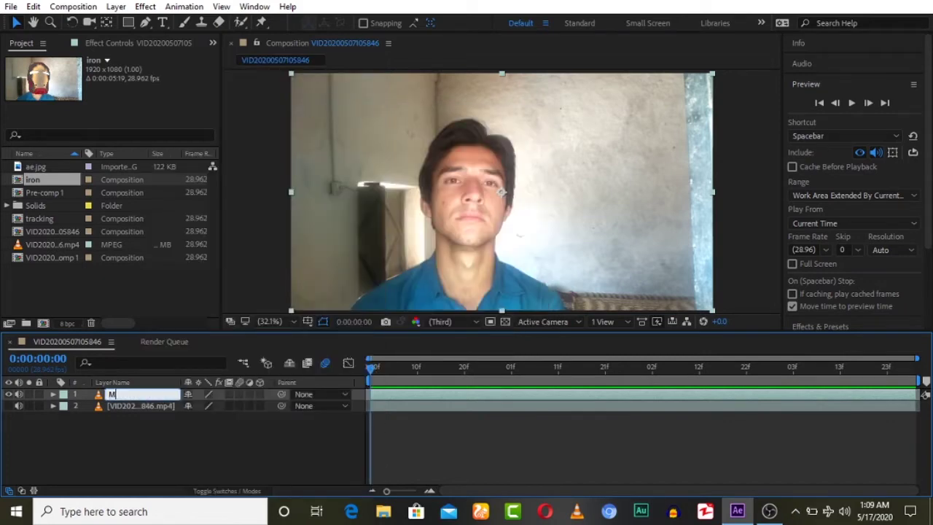
key(BackSpace)
key(BackSpace)
text(Tracki)
Step: Rename the lower, hidden video layer as background
click(133, 408)
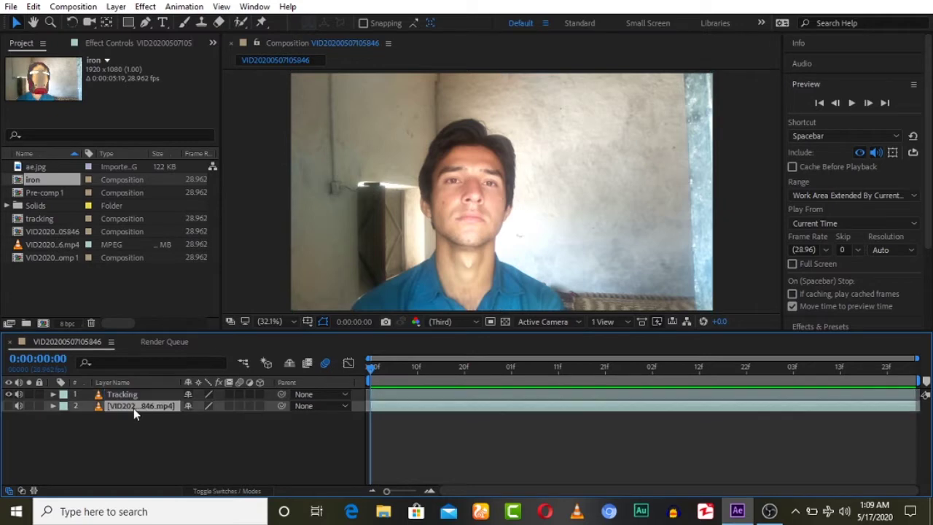
right_click(133, 408)
click(312, 107)
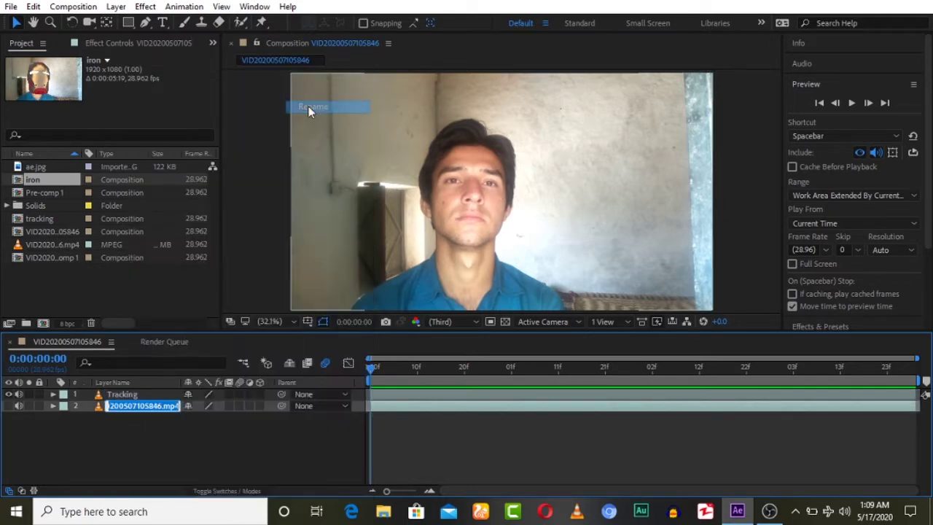
text(bac)
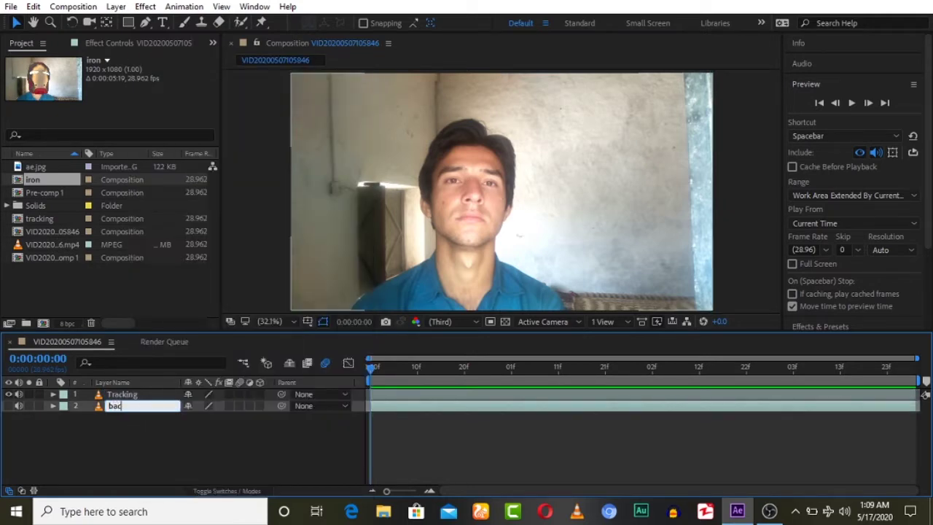
text(kground)
click(123, 422)
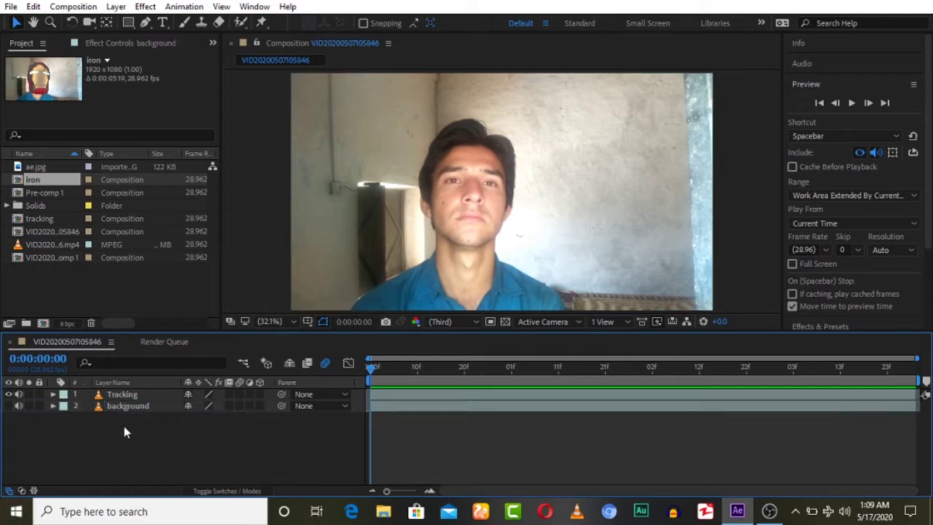
Step: Draw an elliptical mask around the head and neck on the Tracking layer with the Ellipse tool
click(125, 396)
right_click(125, 396)
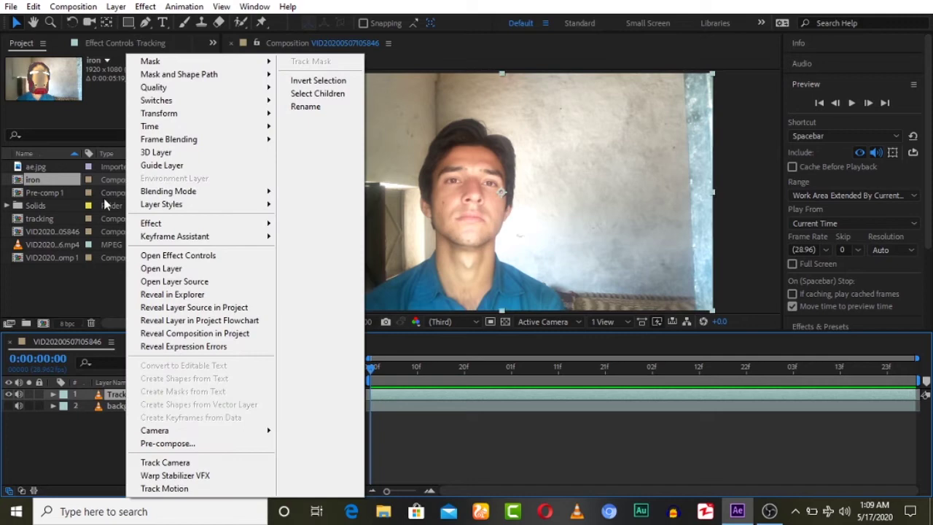
click(143, 22)
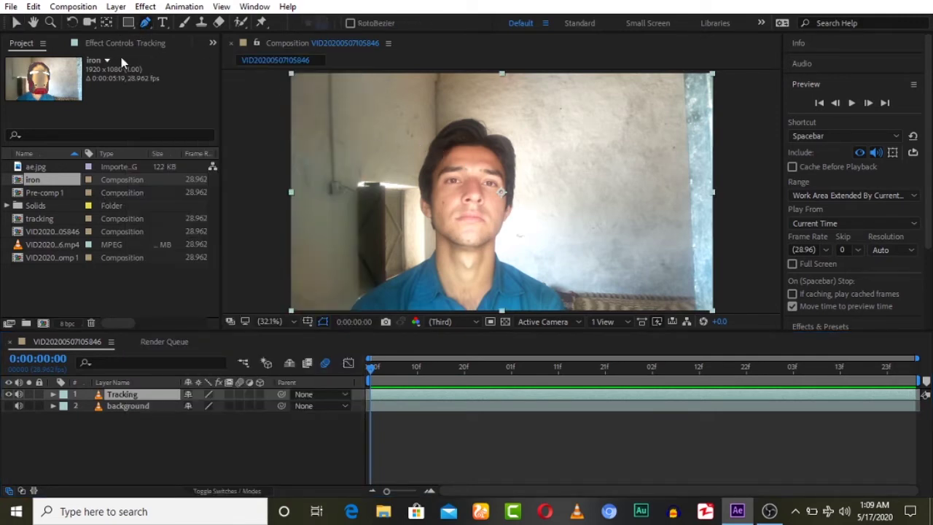
click(129, 26)
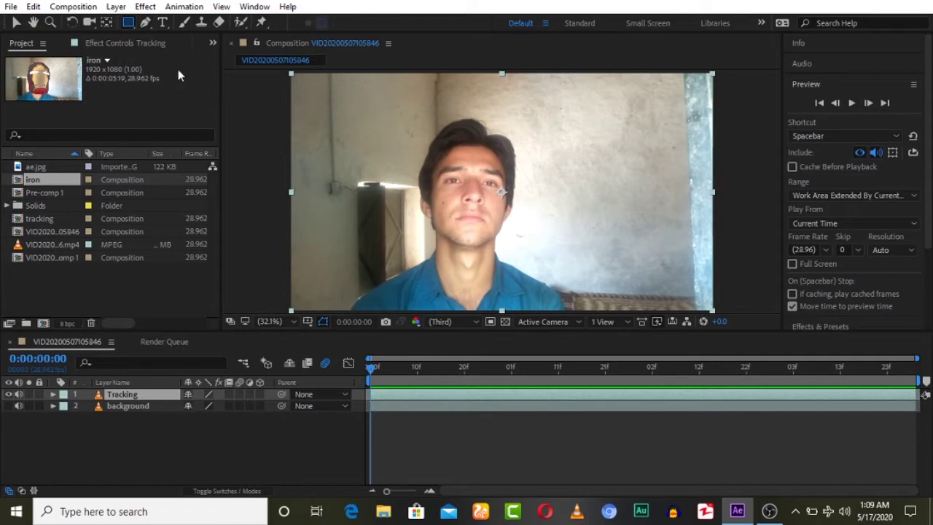
click(129, 23)
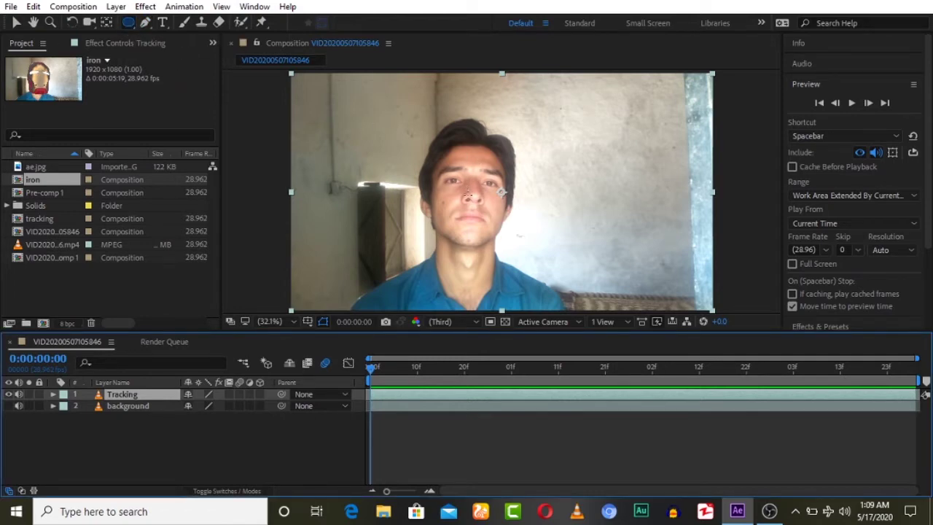
drag(469, 195, 529, 267)
key(ctrl+z)
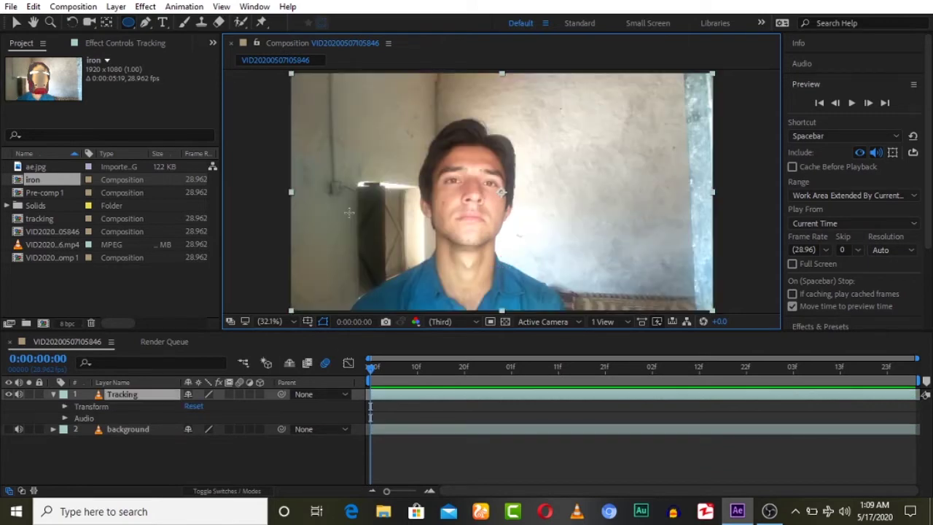
drag(470, 201, 531, 279)
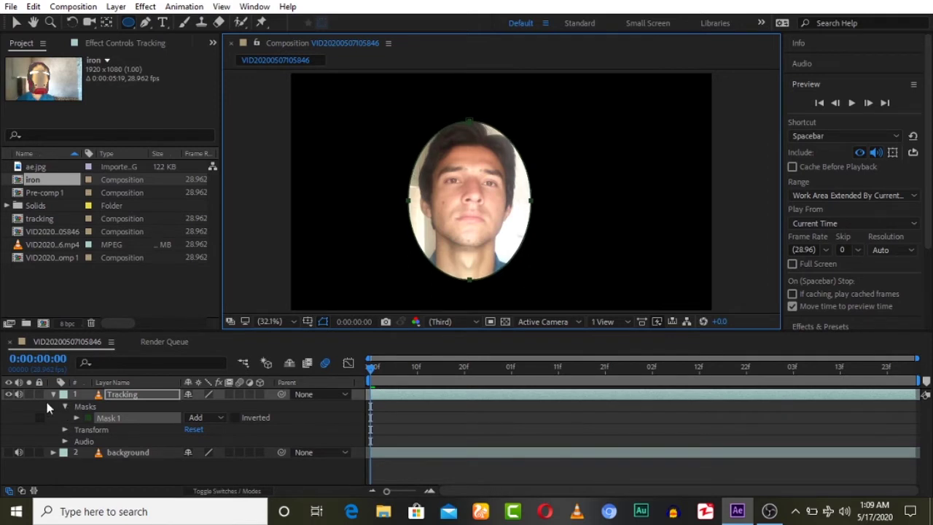
Step: Show the Tracking layer's mask path and start keyframing it at 0:00:00:00
click(53, 395)
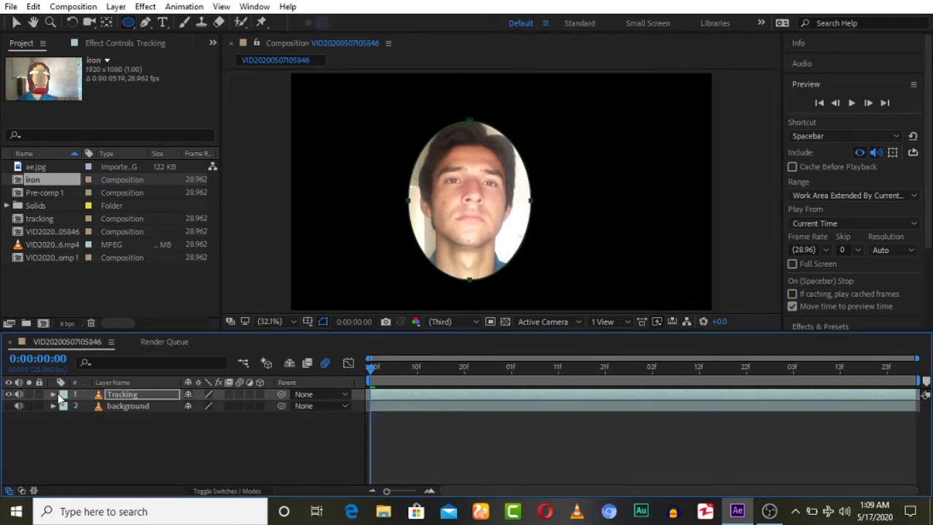
click(107, 394)
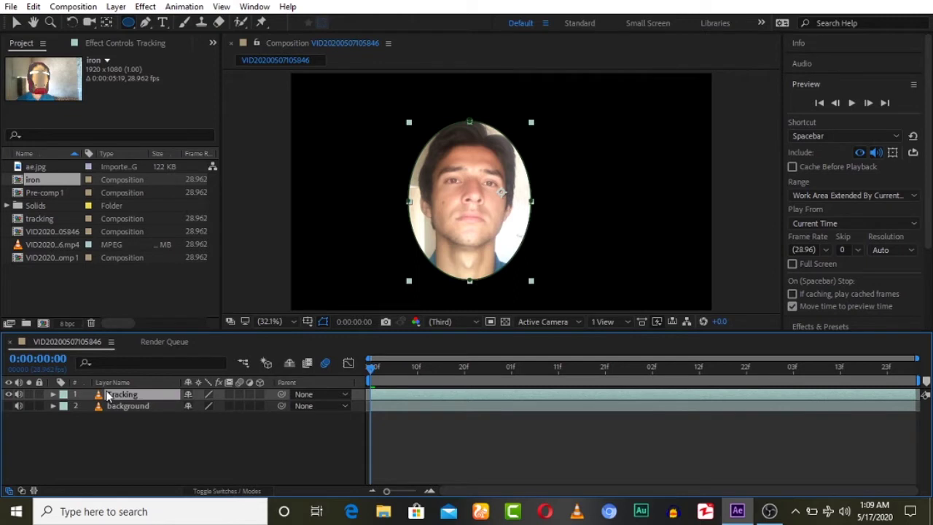
key(m)
click(103, 419)
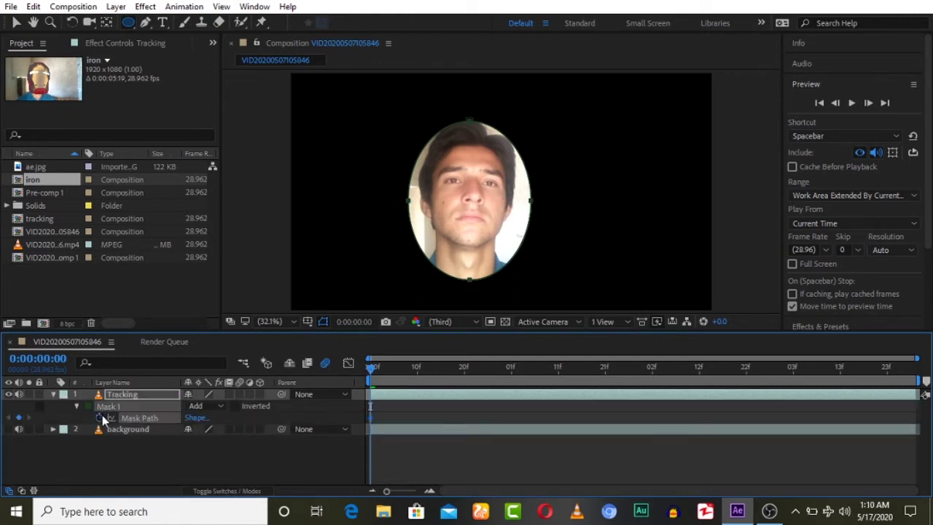
Step: Shift the elliptical mask up and slightly right at 0:00:00:10 with the Selection tool to add a mask path keyframe
click(419, 374)
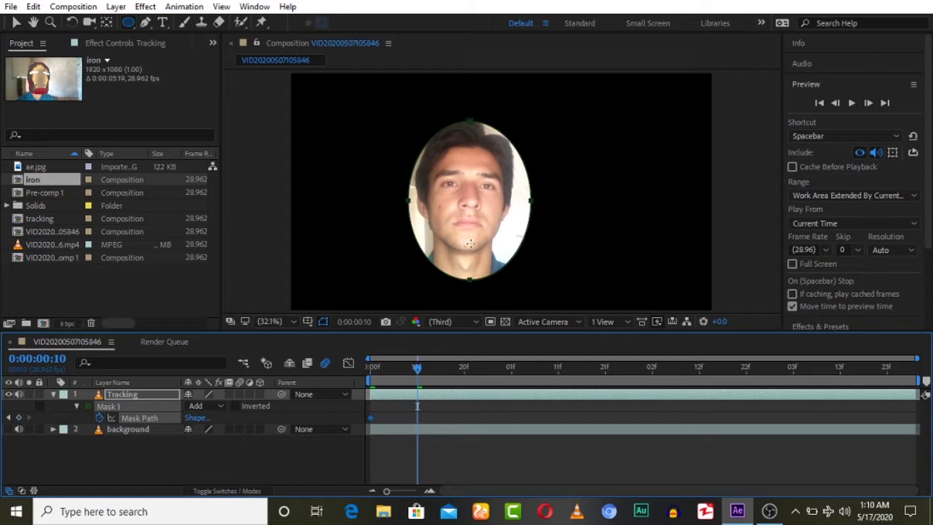
click(16, 22)
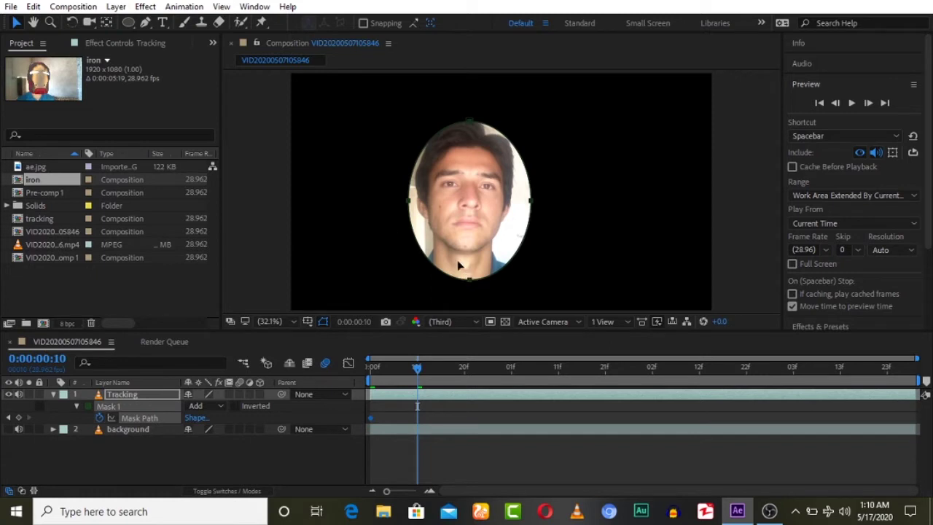
drag(458, 265, 475, 275)
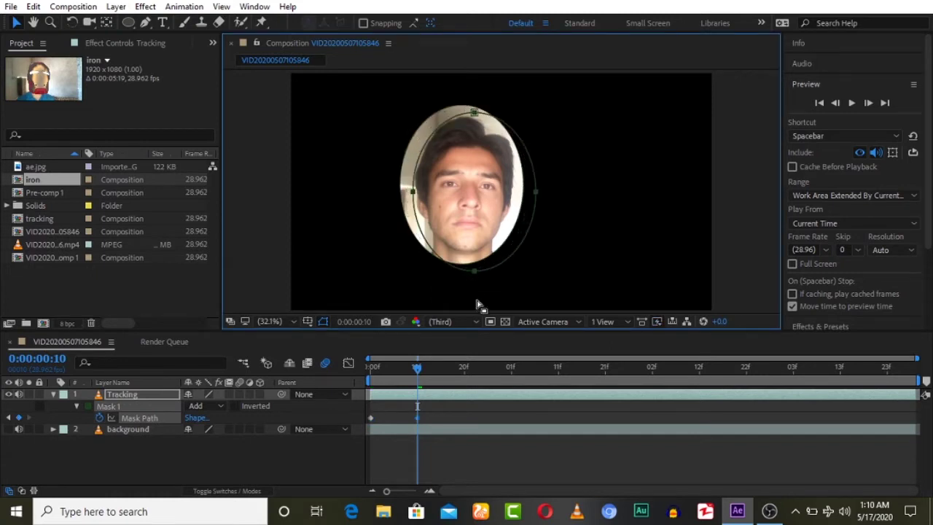
Step: Nudge the mask left and slightly up at 0:00:00:19 so it follows the head, adding a mask path keyframe
click(461, 368)
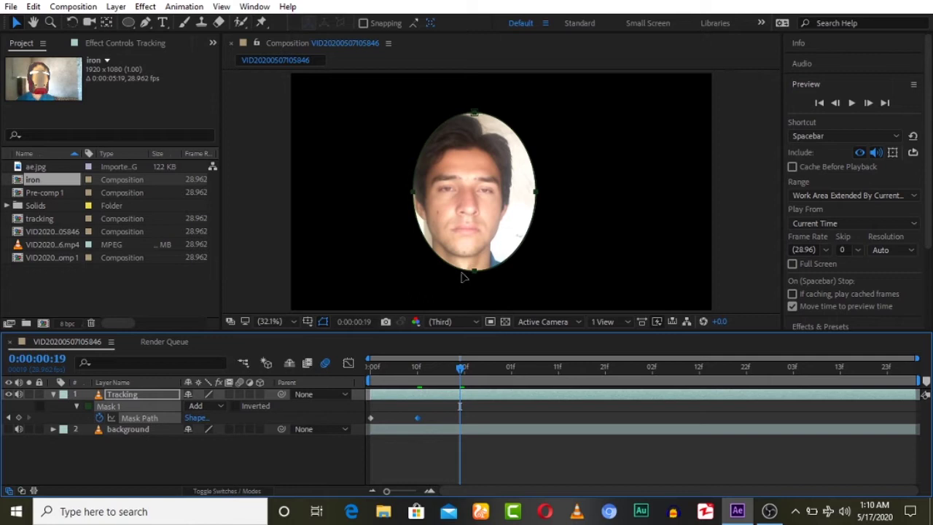
key(shift+Left)
key(shift+Left)
key(shift+Left)
key(shift+Left)
key(shift+Left)
key(shift+Up)
Step: Reposition the mask over the moving head at 0:00:01:01 and 0:00:01:11, keyframing its path at both times
key(shift+Page_Down)
key(Page_Down)
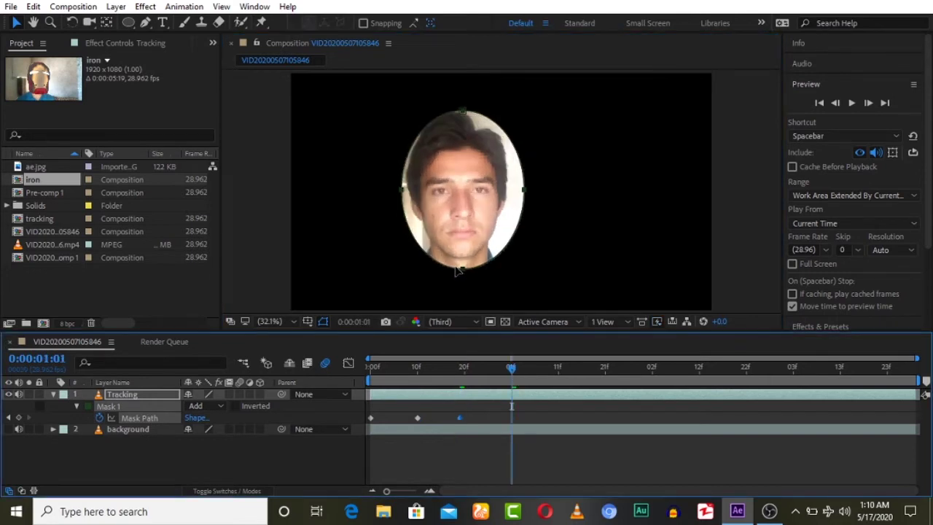
key(shift+Left)
key(shift+Left)
key(shift+Up)
key(shift+Page_Down)
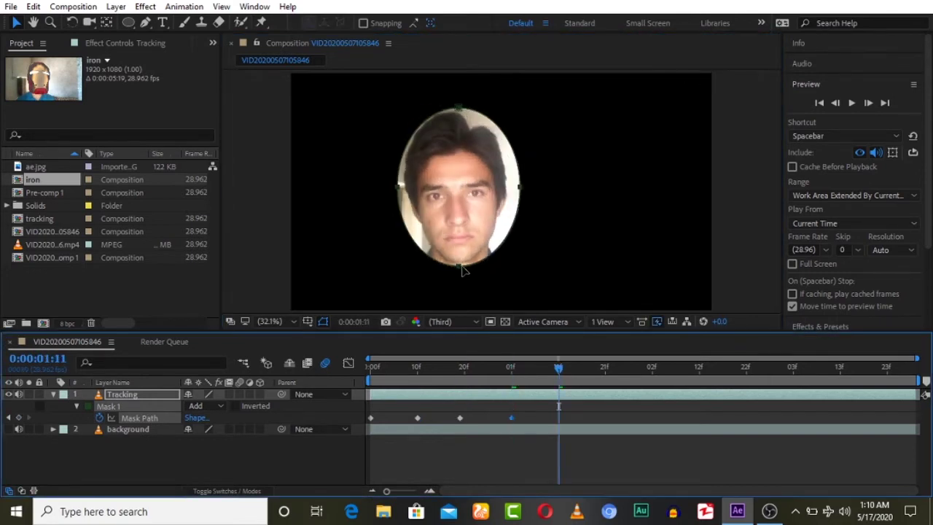
key(shift+Left)
key(shift+Down)
key(shift+Down)
Step: Continue keyframing the mask path about every ten frames from 0:00:01:21 to 0:00:02:13, nudging the mask to follow the head
key(shift+Page_Down)
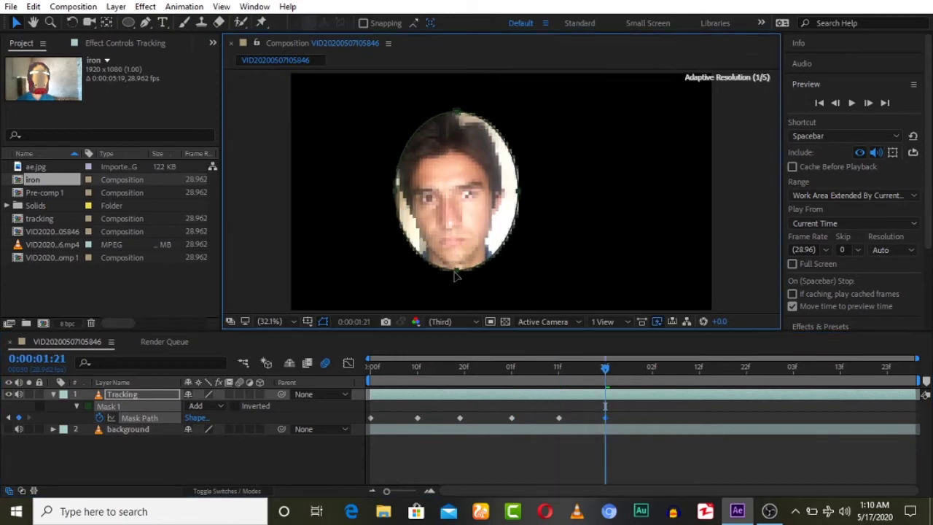
key(shift+Down)
key(shift+Page_Down)
key(shift+Left)
key(shift+Page_Down)
key(Page_Down)
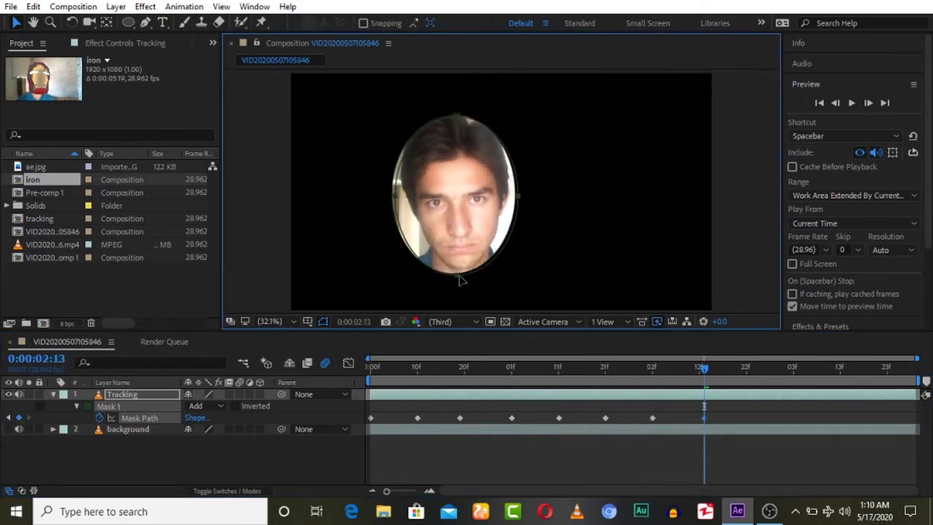
key(shift+Right)
Step: Keep nudging the mask to follow the turning head, adding mask path keyframes about every ten frames up to 0:00:03:23
key(shift+Page_Down)
key(shift+Right)
key(shift+Page_Down)
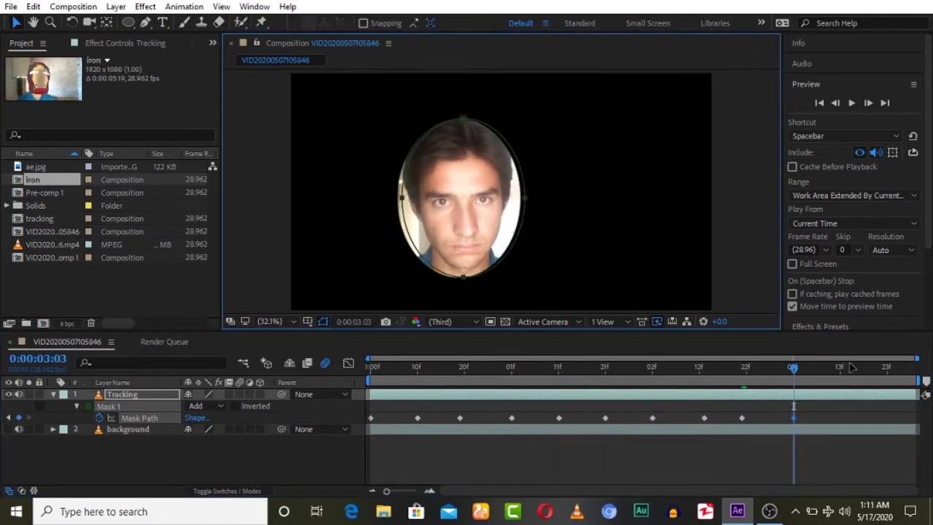
key(shift+Left)
key(shift+Page_Down)
key(shift+Right)
key(shift+Page_Down)
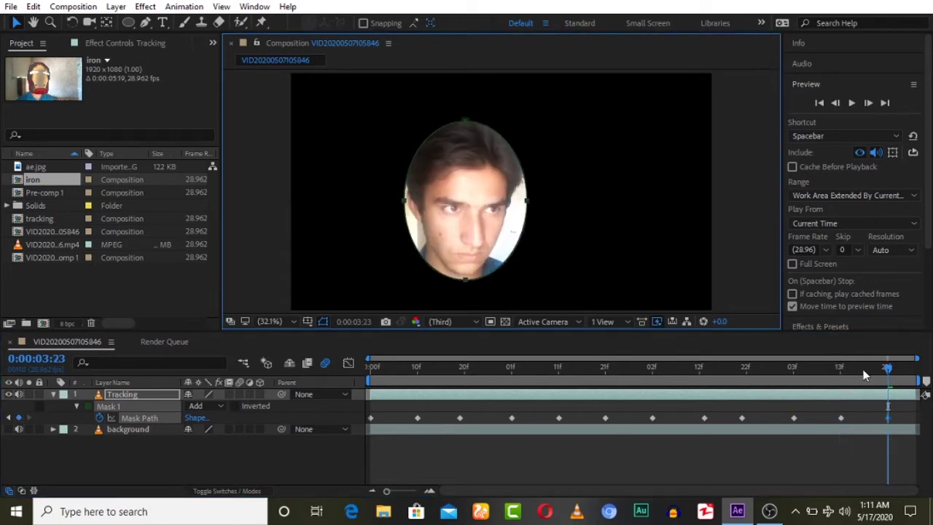
Step: Check the mask fit at a few intermediate frames and add a closing mask path keyframe over the face at 0:00:03:28
click(764, 380)
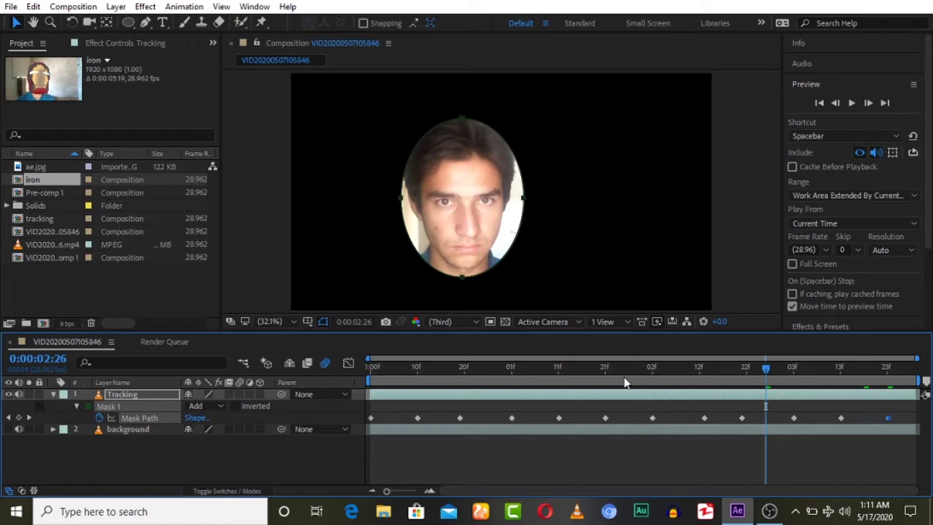
click(677, 378)
key(End)
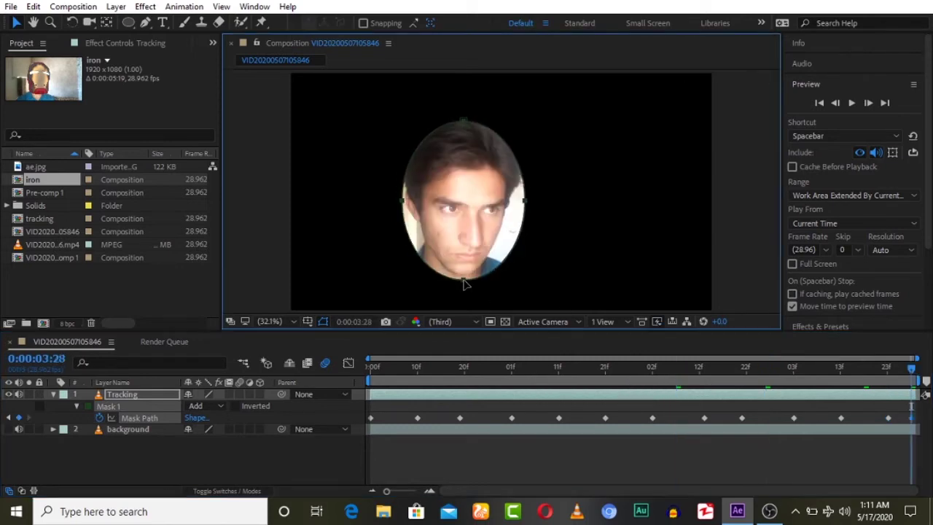
Step: Pre-compose the masked Tracking layer as Tracking Comp 1, moving all attributes into the new composition
click(467, 286)
click(52, 394)
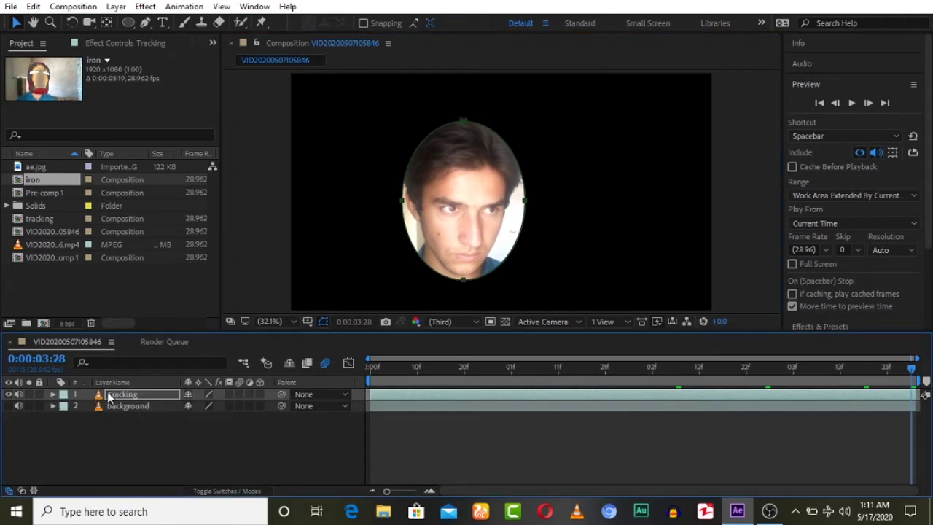
key(Return)
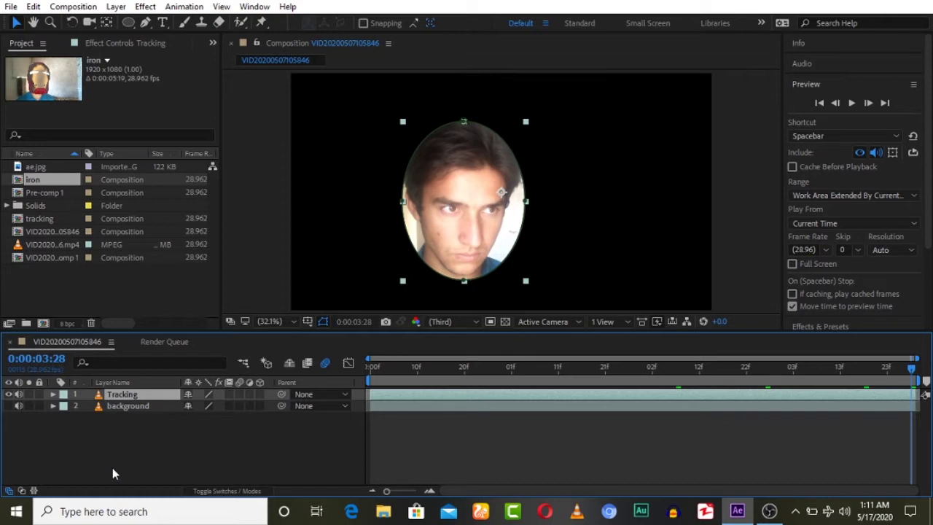
key(ctrl+shift+c)
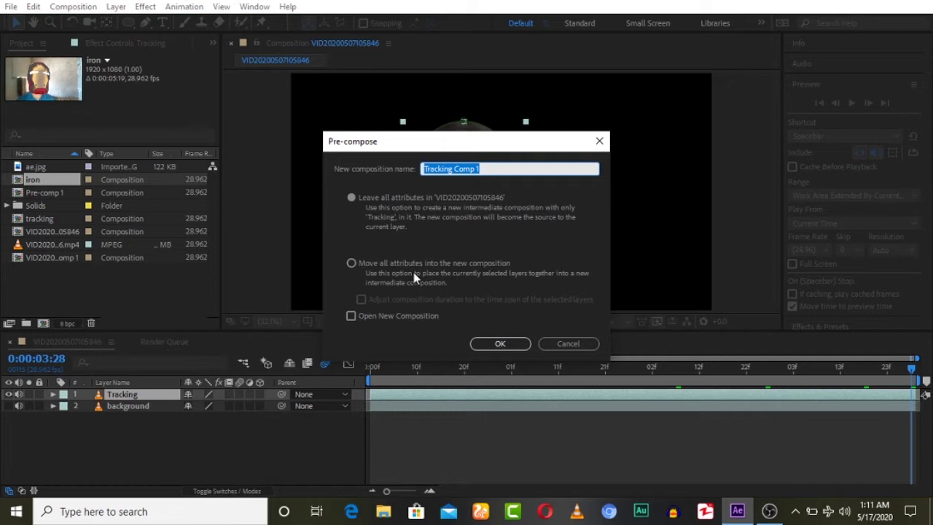
click(392, 265)
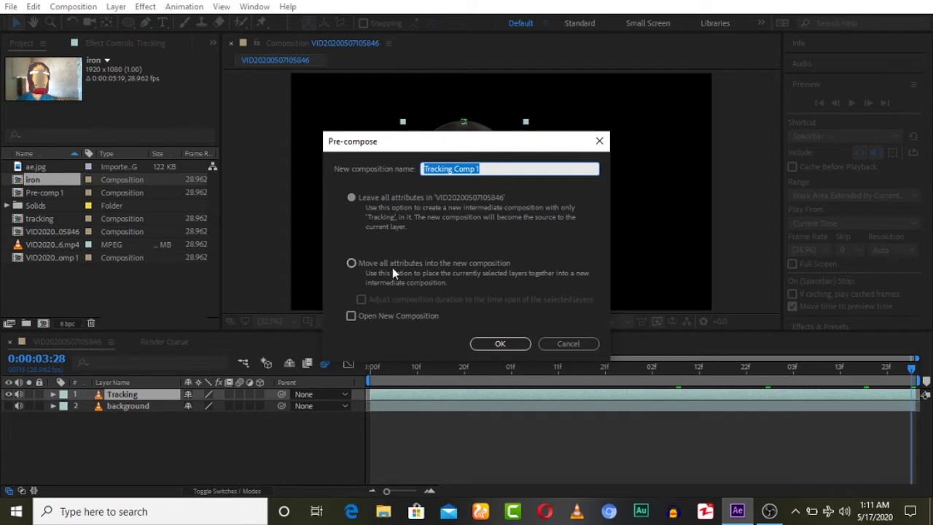
click(500, 345)
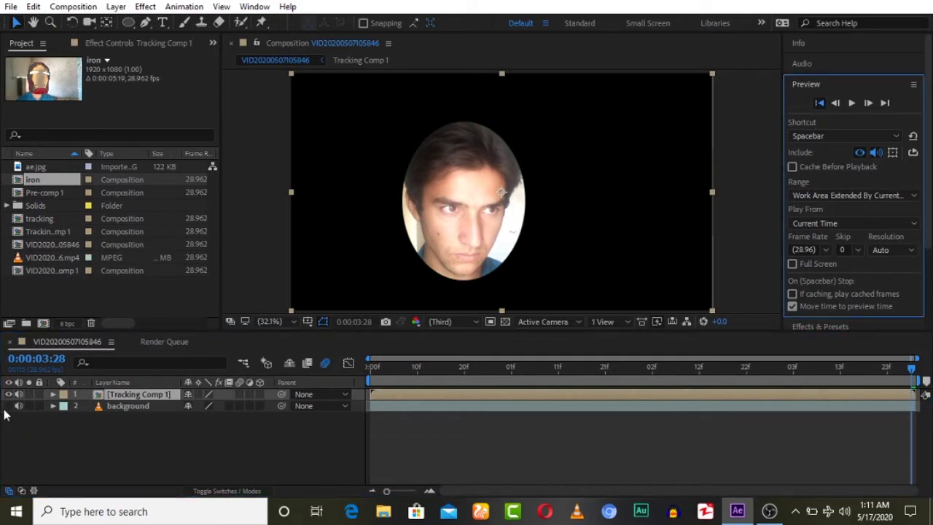
Step: Run Track Camera on Tracking Comp 1 with the playhead at the first frame
key(Home)
click(184, 6)
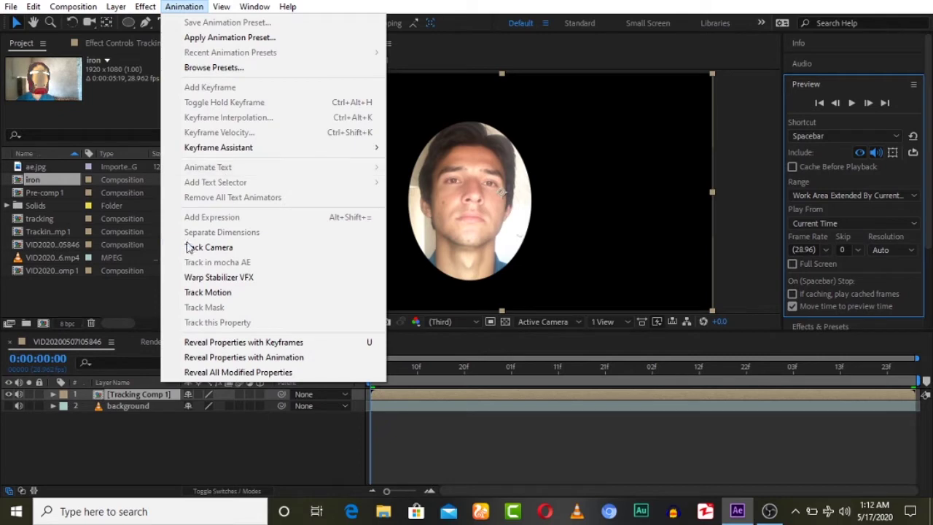
click(196, 247)
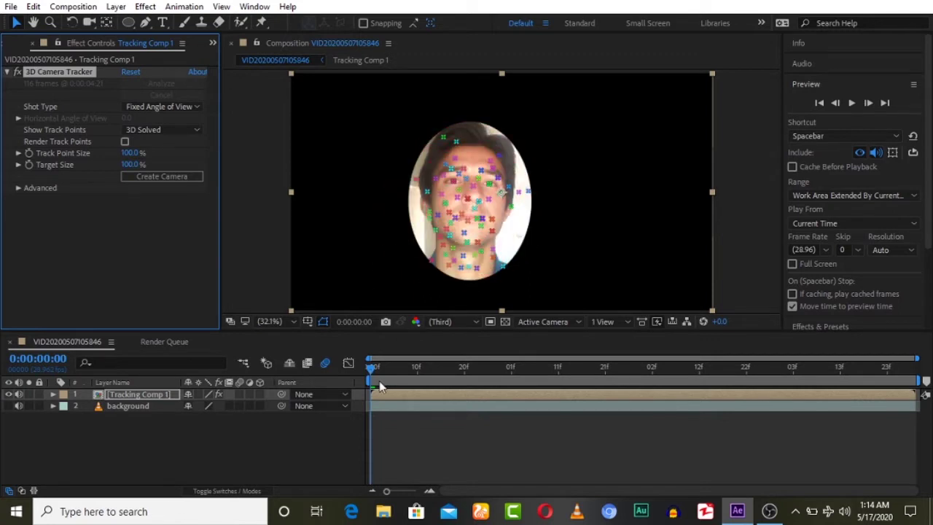
Step: Hide the Tracking Comp 1 layer, show the background layer, and display the 3D Camera Tracker's track points over the footage
mouse_move(370, 368)
mouse_down()
mouse_move(438, 370)
mouse_move(378, 371)
mouse_up()
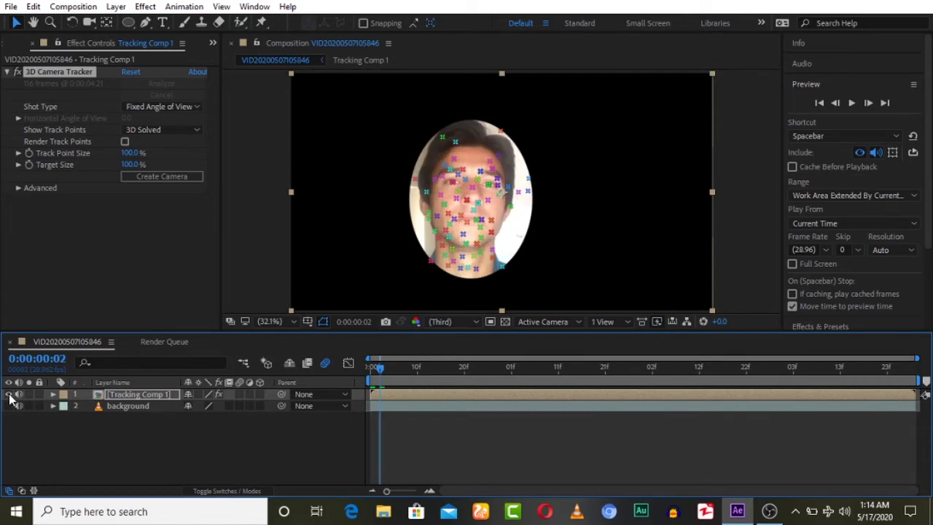
click(11, 395)
click(9, 409)
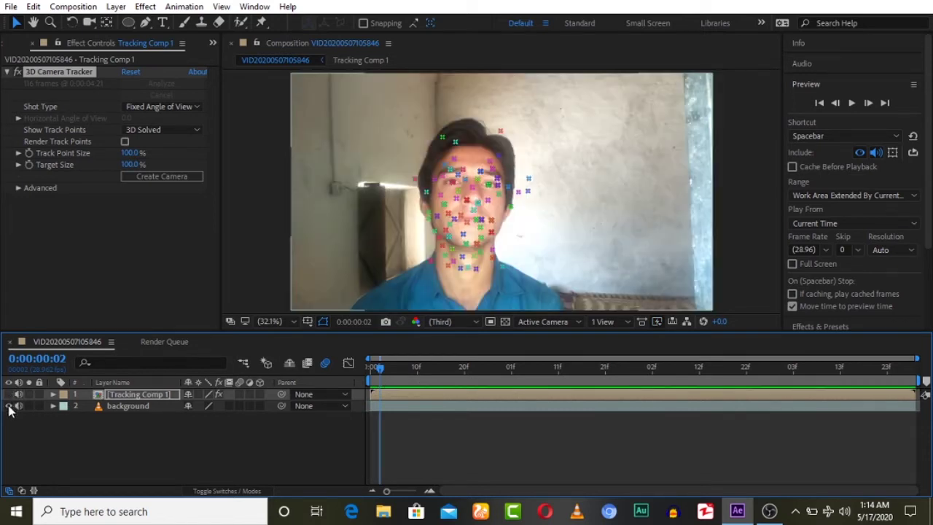
click(121, 428)
click(125, 397)
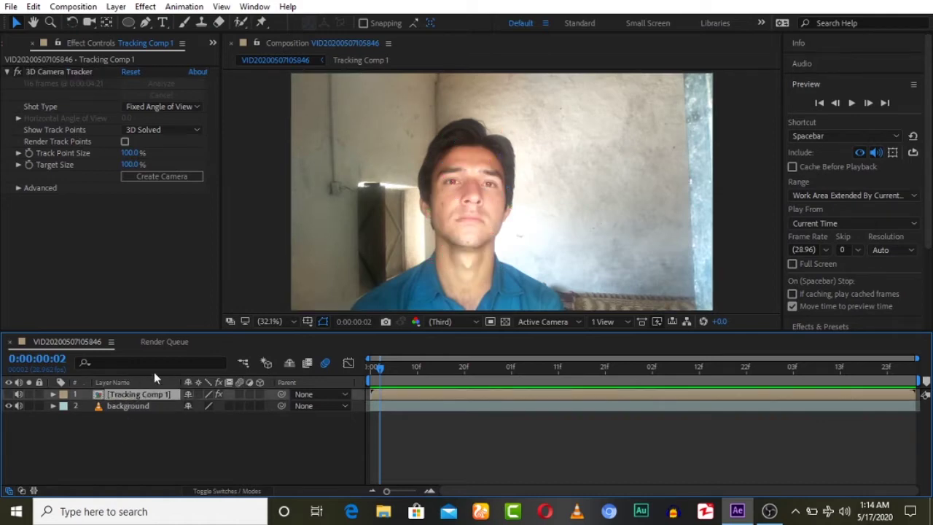
click(63, 73)
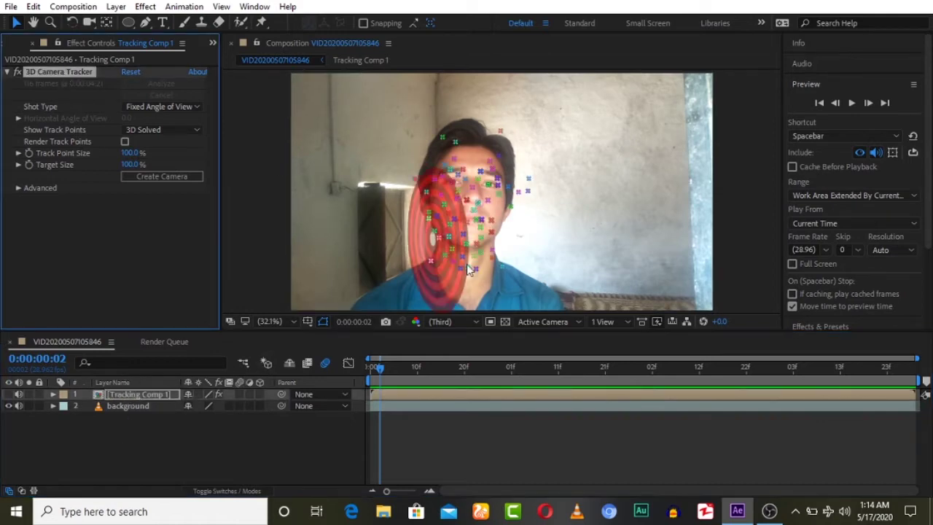
Step: At 0:00:01:12, select six track points spread around the forehead, cheeks and chin to form a target facing the camera
click(564, 368)
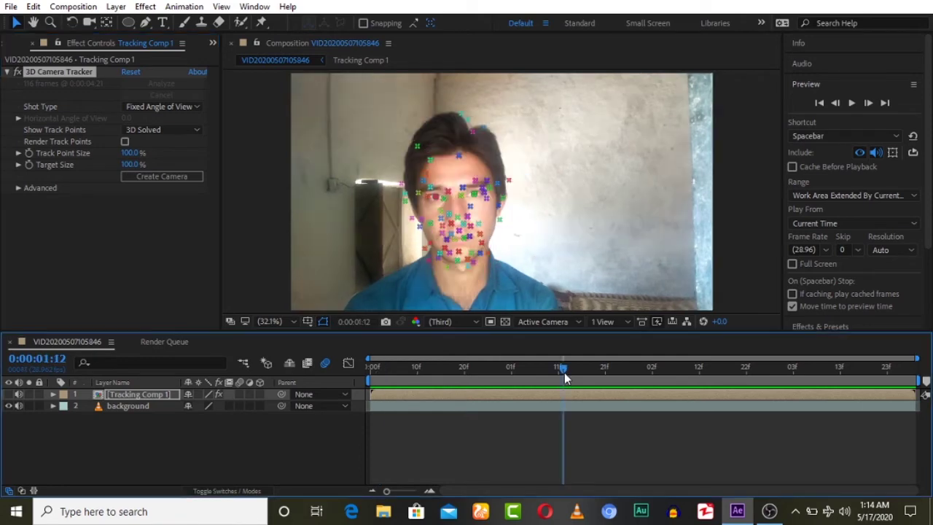
click(426, 177)
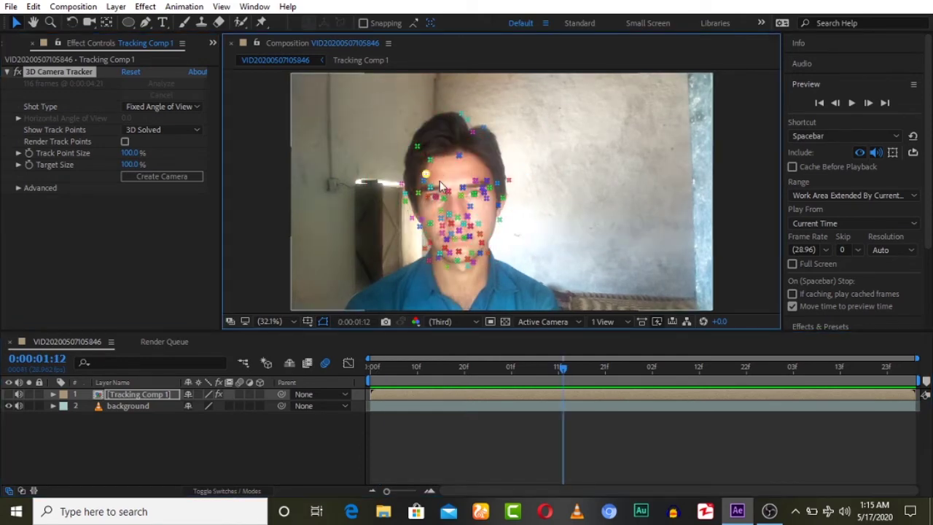
shift+click(486, 181)
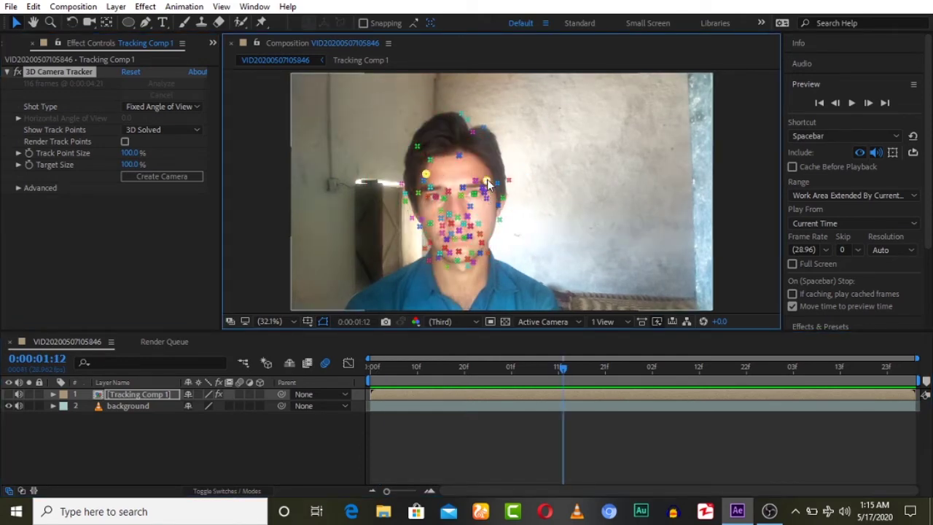
shift+click(430, 226)
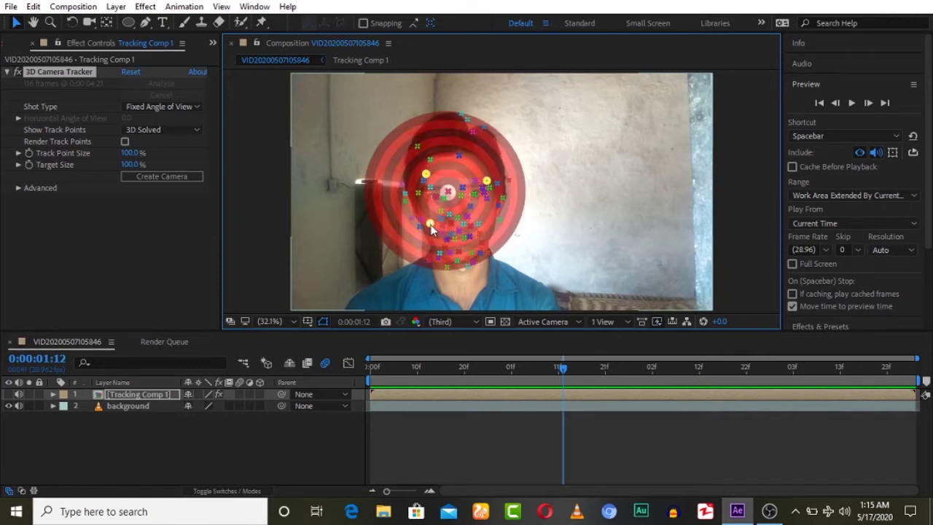
shift+click(460, 251)
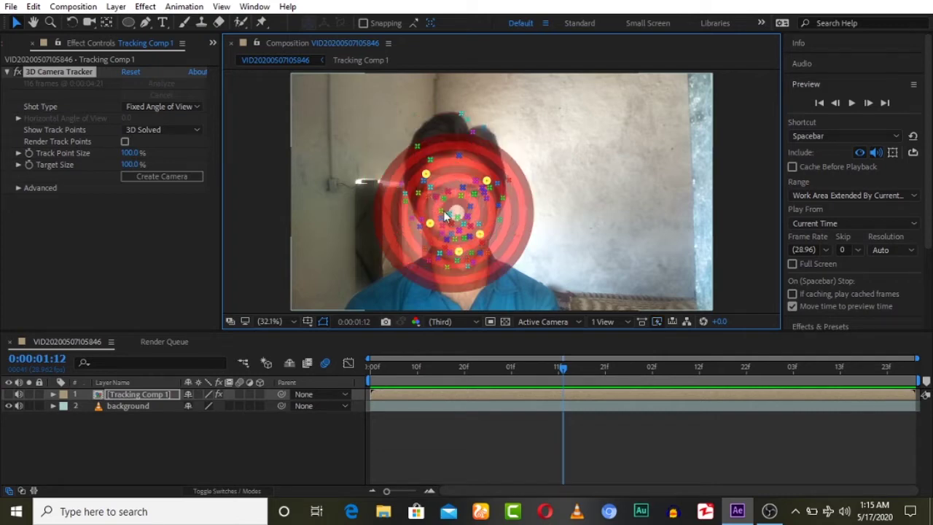
shift+click(461, 156)
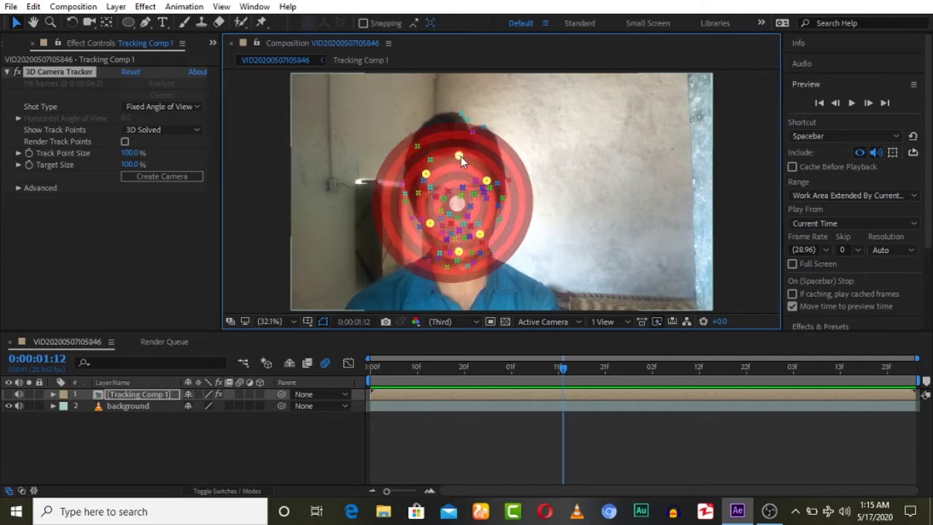
Step: Set the ground plane and origin from the selected track points, and create a solid and camera on them
right_click(458, 204)
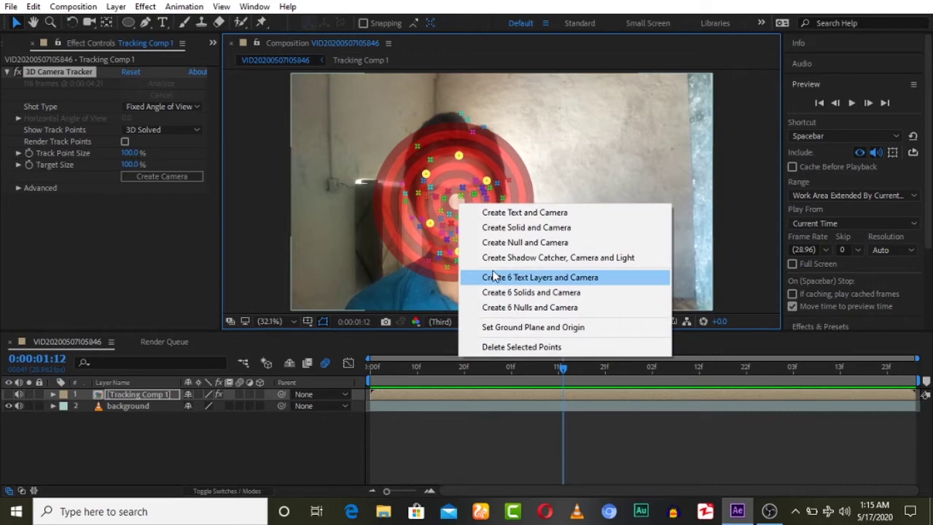
click(511, 328)
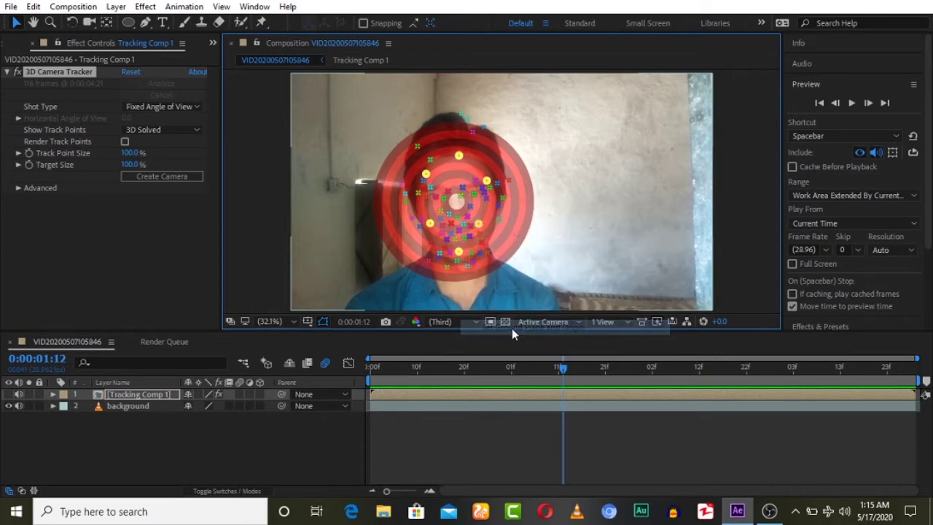
right_click(457, 202)
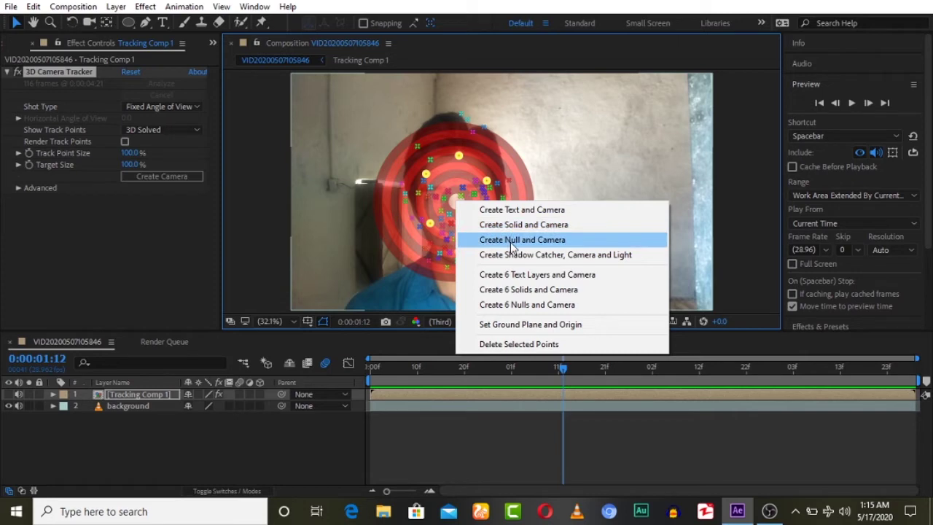
click(527, 229)
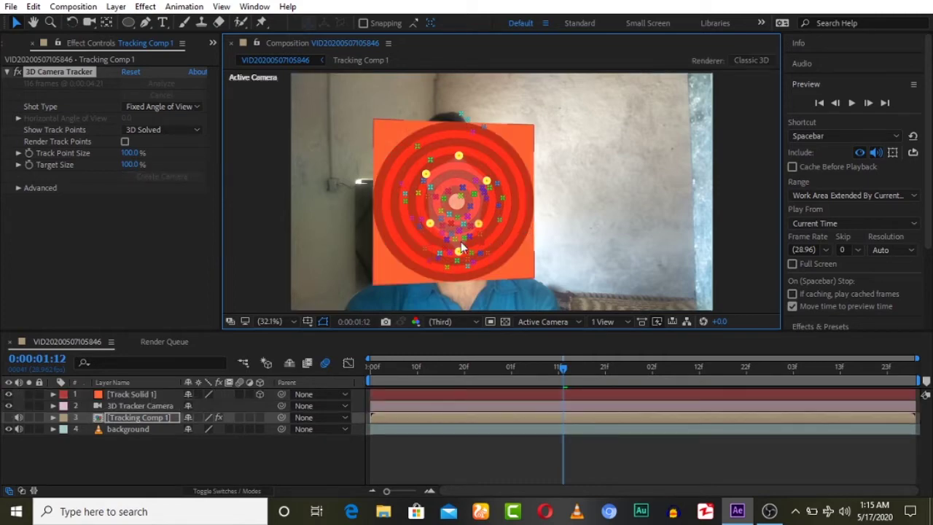
click(204, 462)
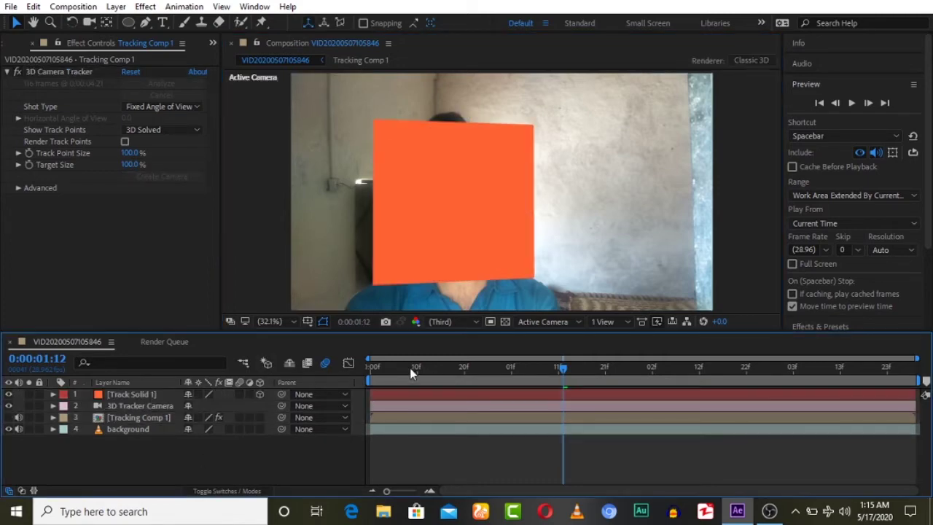
Step: Play the composition from the start to check how the tracked solid follows the head
click(820, 103)
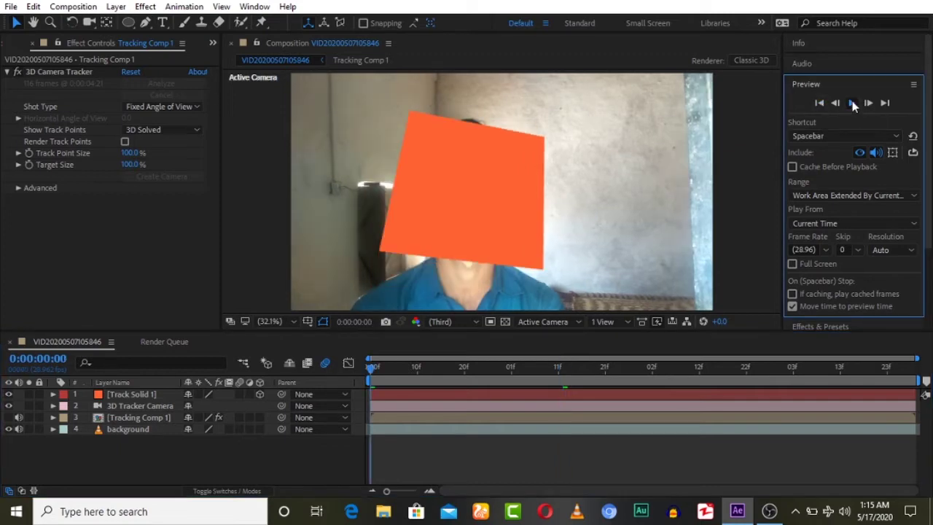
click(853, 102)
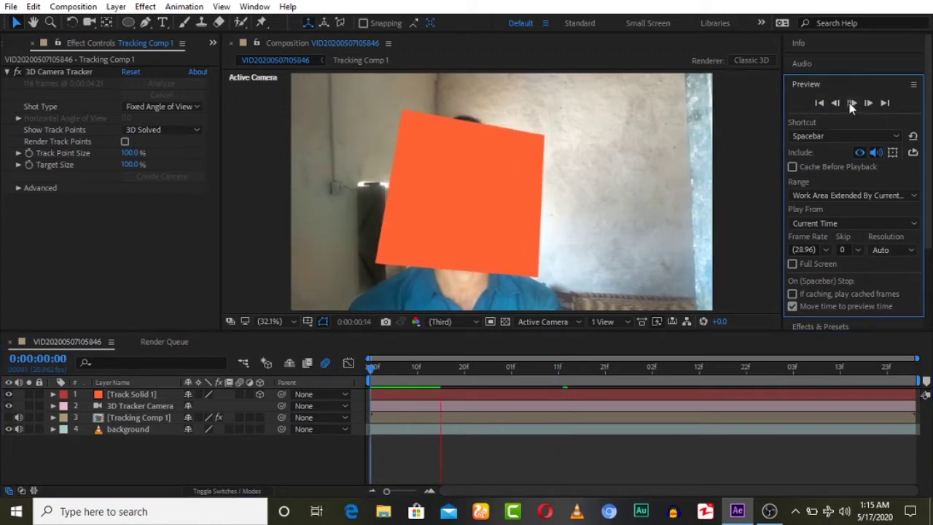
click(819, 103)
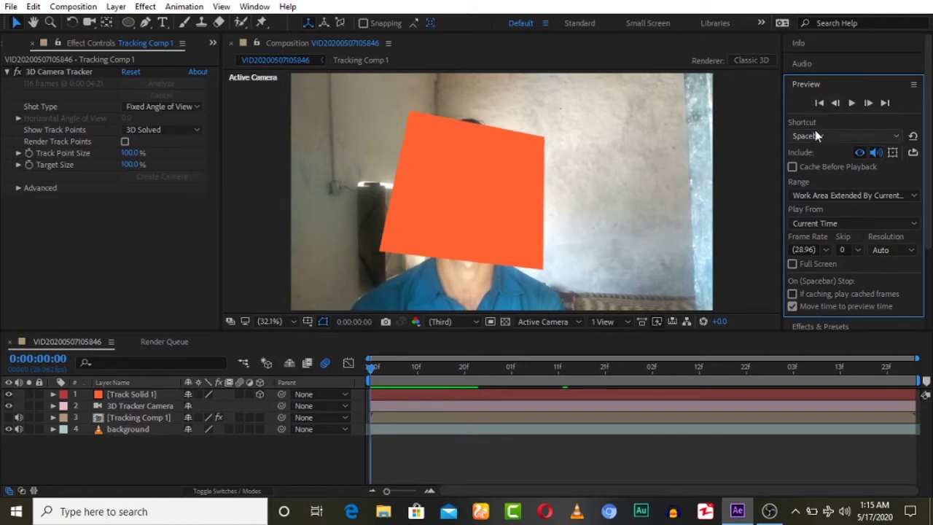
Step: Find the Grid effect under Generate and apply it to the Track Solid 1 layer
click(814, 84)
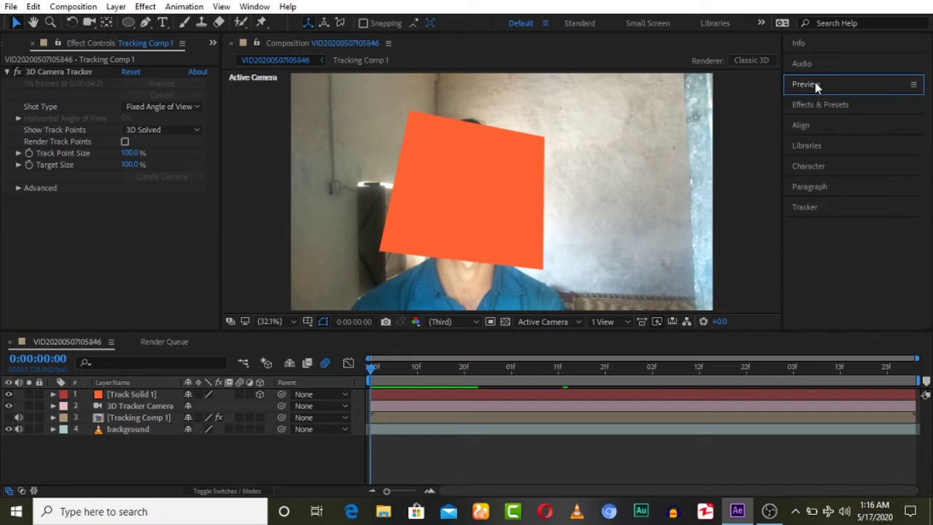
click(825, 105)
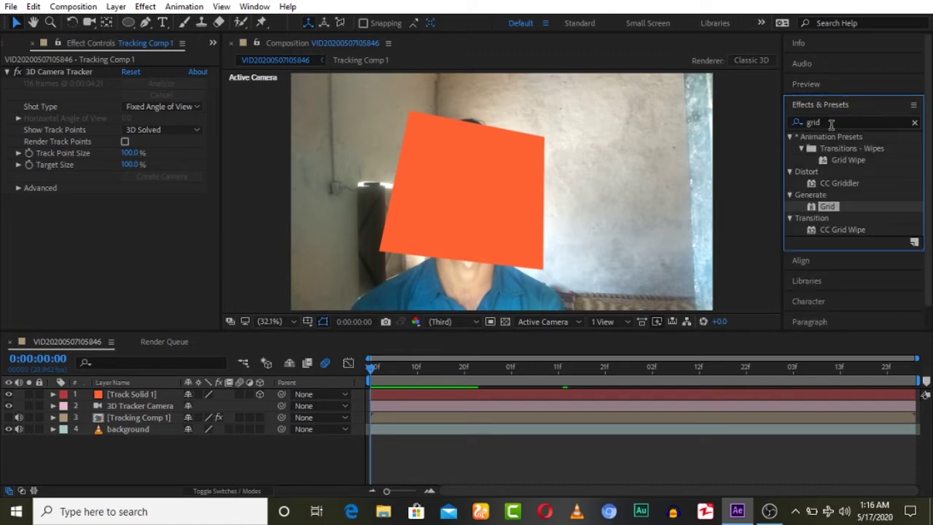
click(827, 207)
drag(481, 207, 481, 207)
Step: Preview the gridded solid's motion over the face and stop playback at 0:00:02:04
click(805, 84)
click(852, 104)
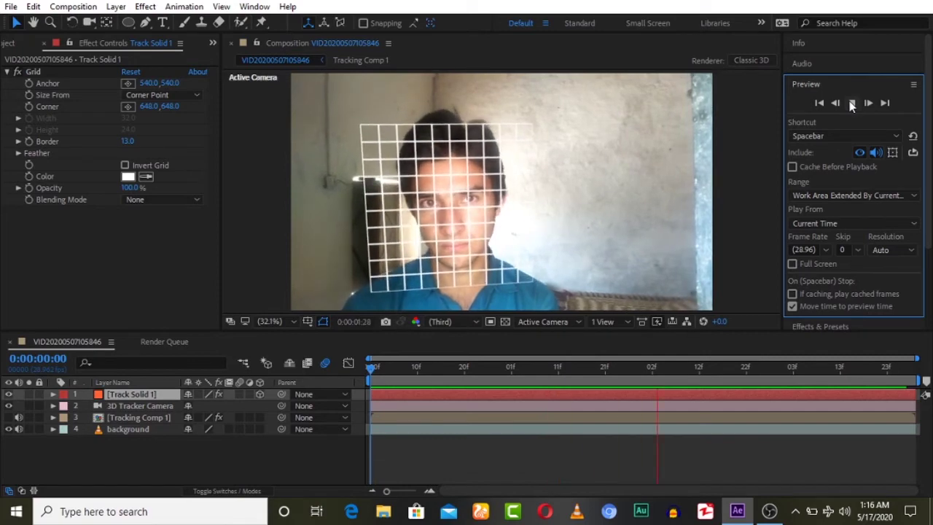
click(852, 103)
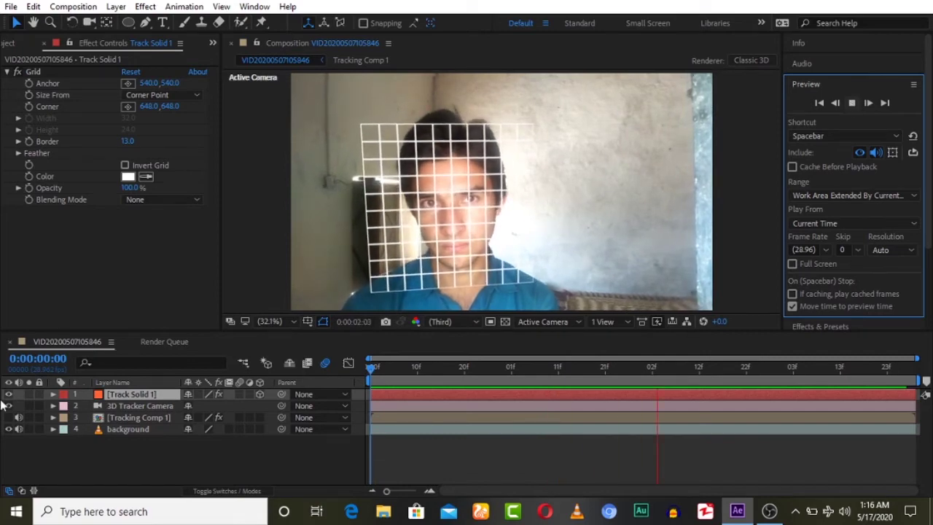
Step: Create a magenta 1920 x 1080 px solid layer named "element"
right_click(70, 467)
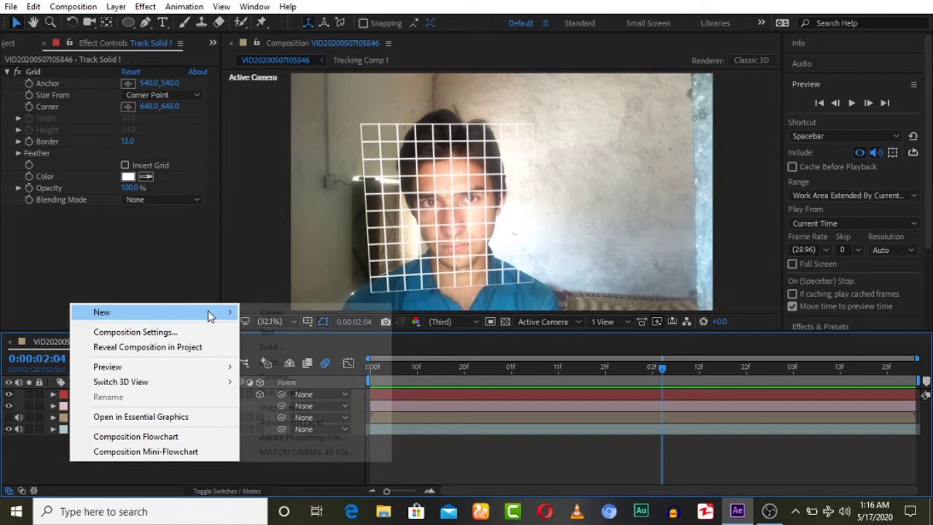
mouse_move(210, 312)
click(281, 347)
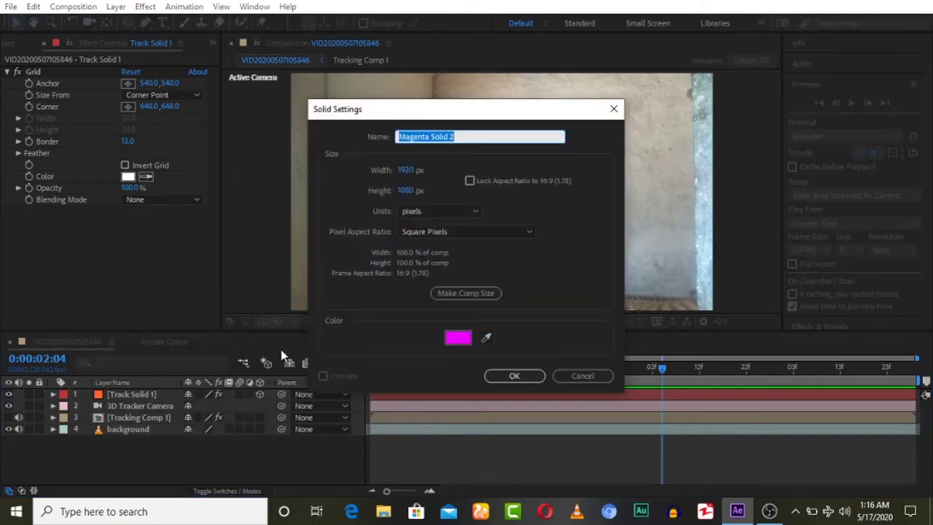
text(element)
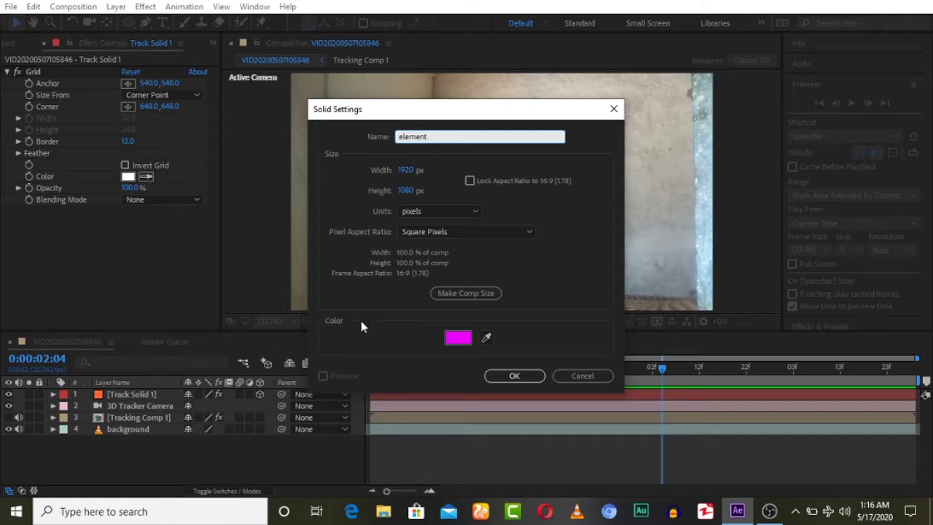
click(512, 382)
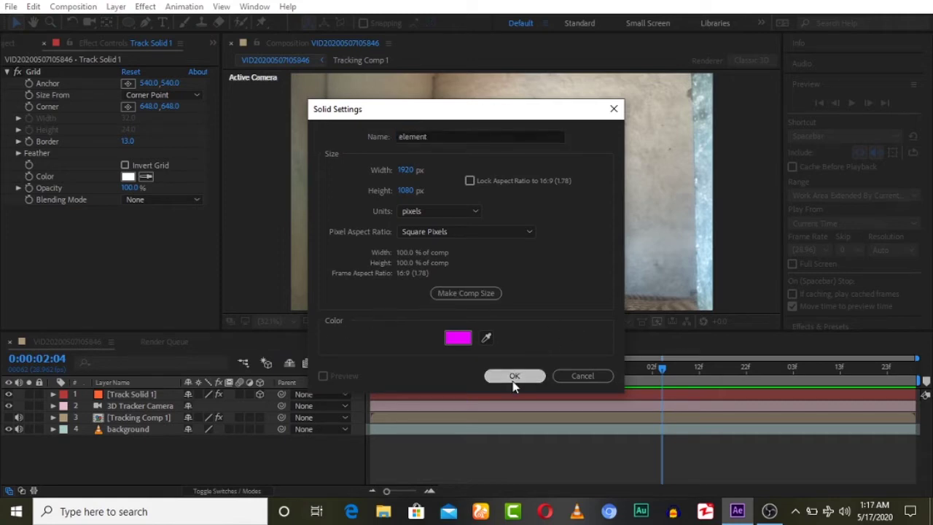
Step: Apply the Video Copilot Element effect to the element solid
click(145, 6)
mouse_move(245, 392)
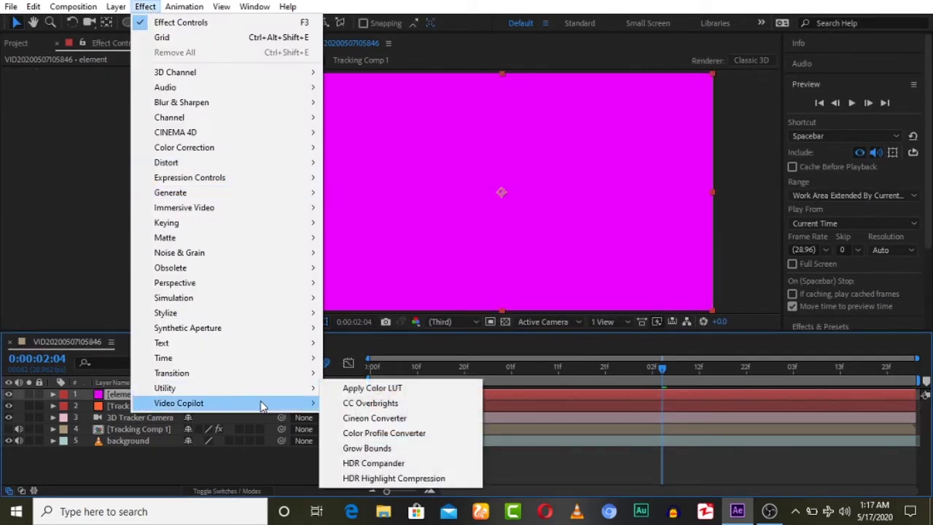
click(340, 405)
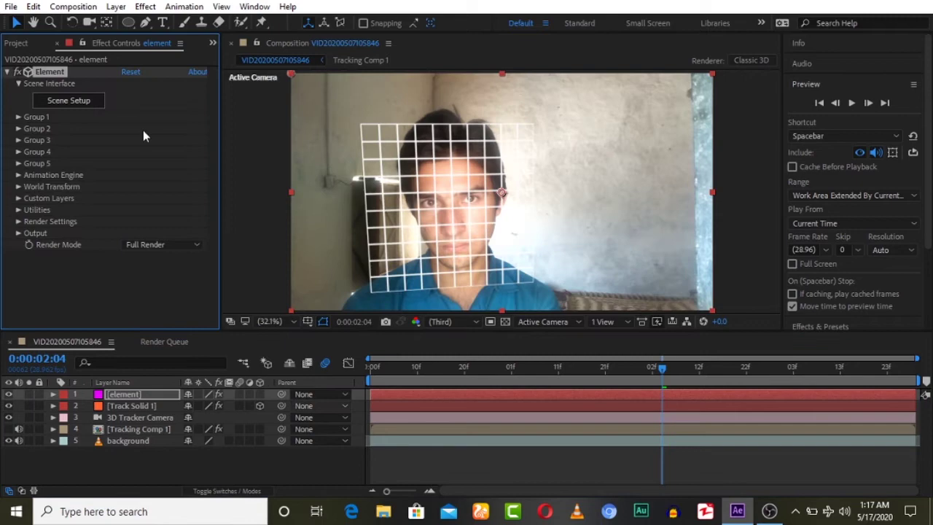
Step: Open Element's Scene Setup and import the Iron Man Helmet 3D object with the default import preferences
click(70, 101)
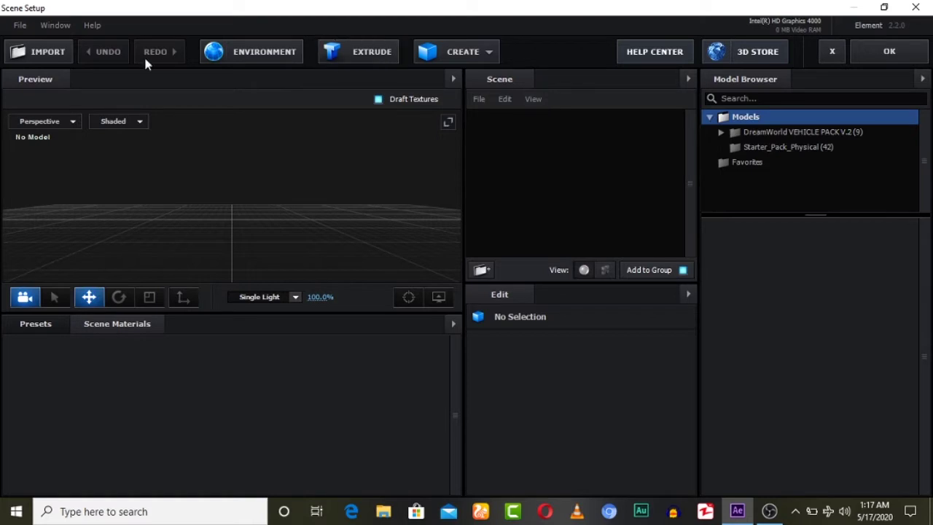
click(34, 61)
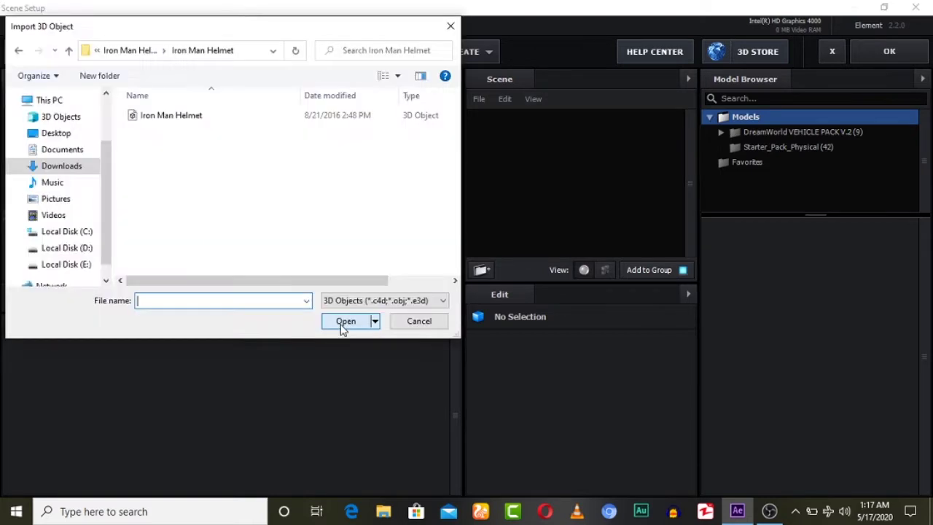
click(198, 118)
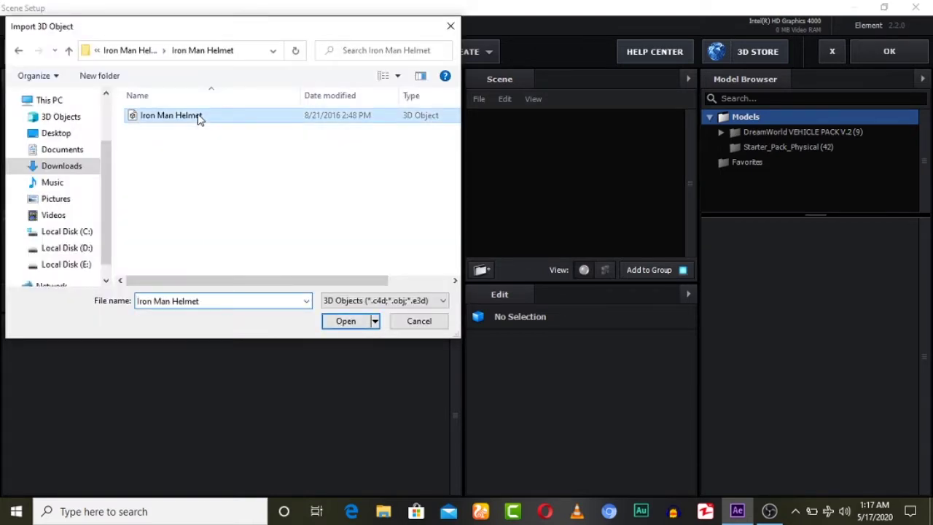
key(Return)
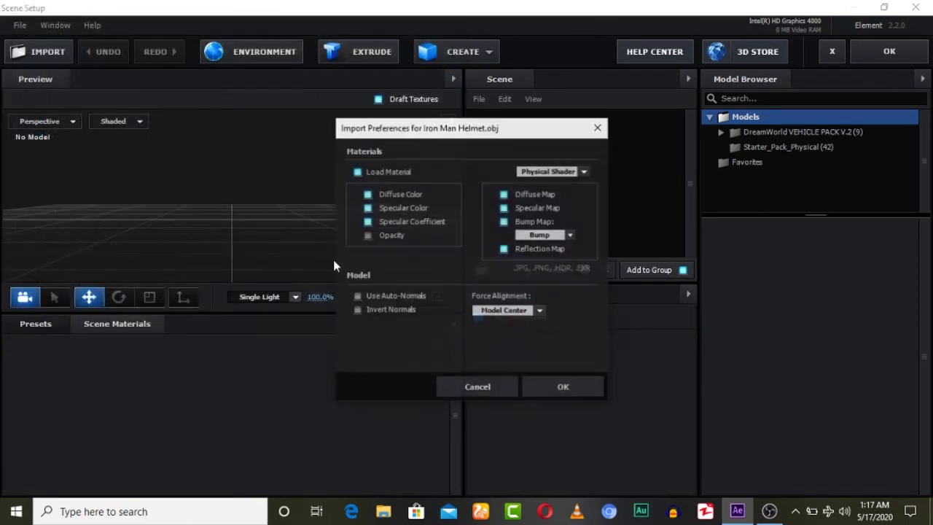
click(562, 385)
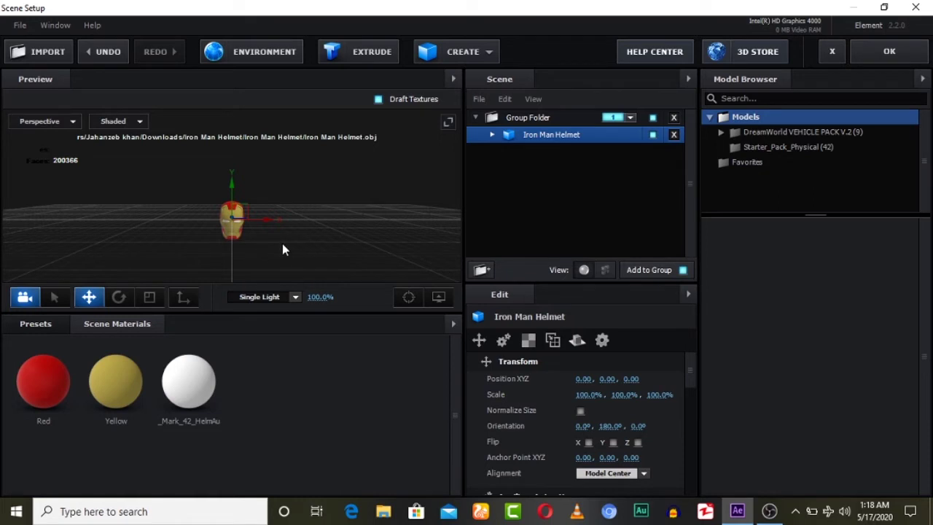
drag(294, 231, 285, 252)
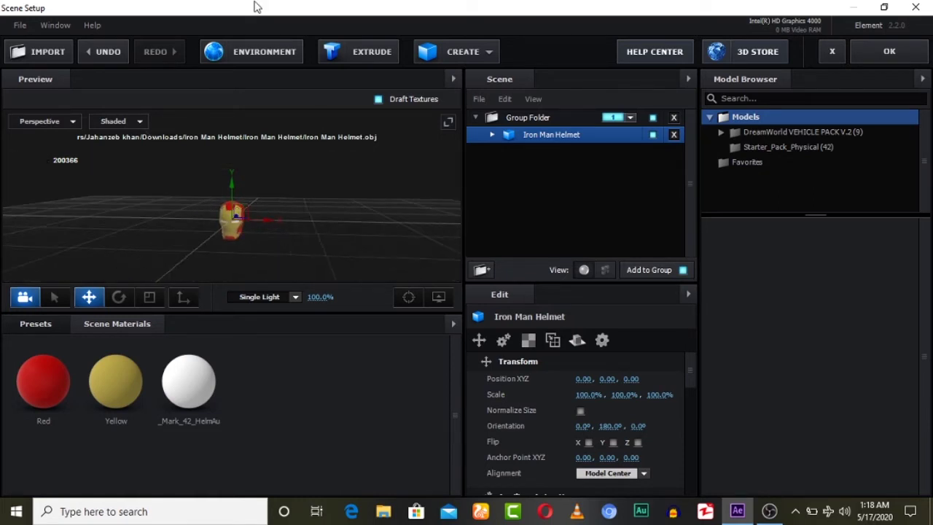
Step: Set the scene's environment texture to Basic_2K_15 with 20% brightness and accept the scene setup
click(262, 64)
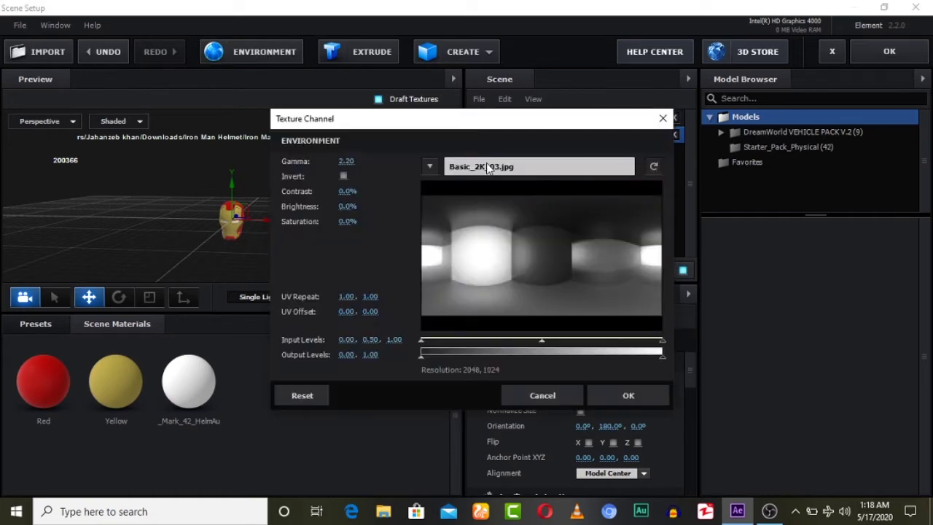
click(631, 204)
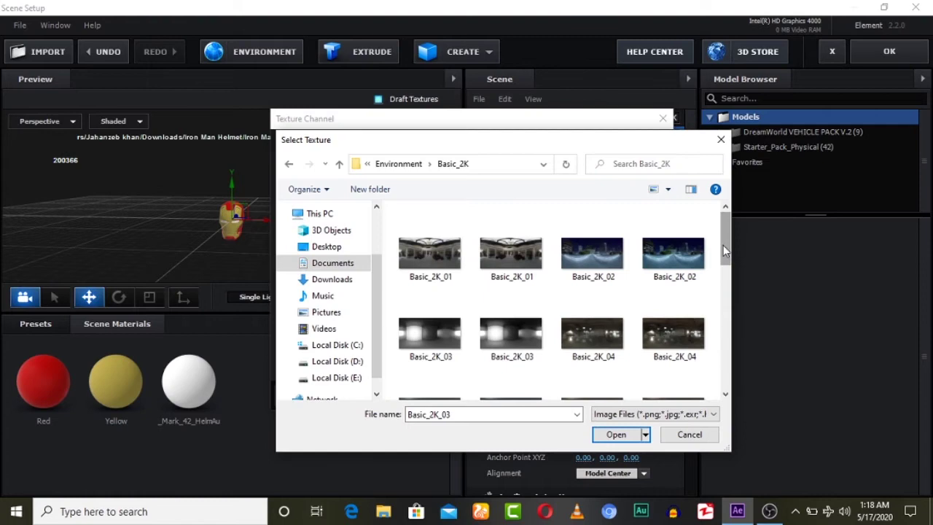
drag(723, 251, 723, 374)
click(535, 368)
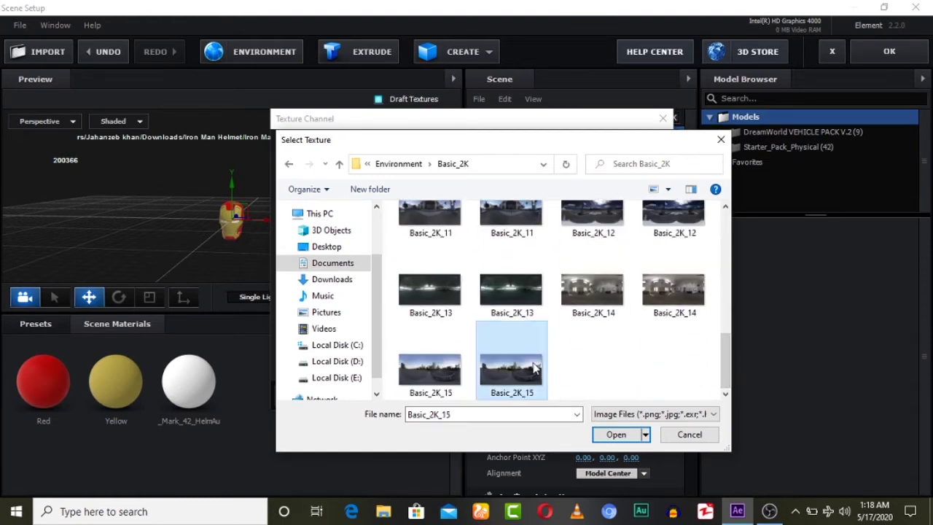
double_click(533, 367)
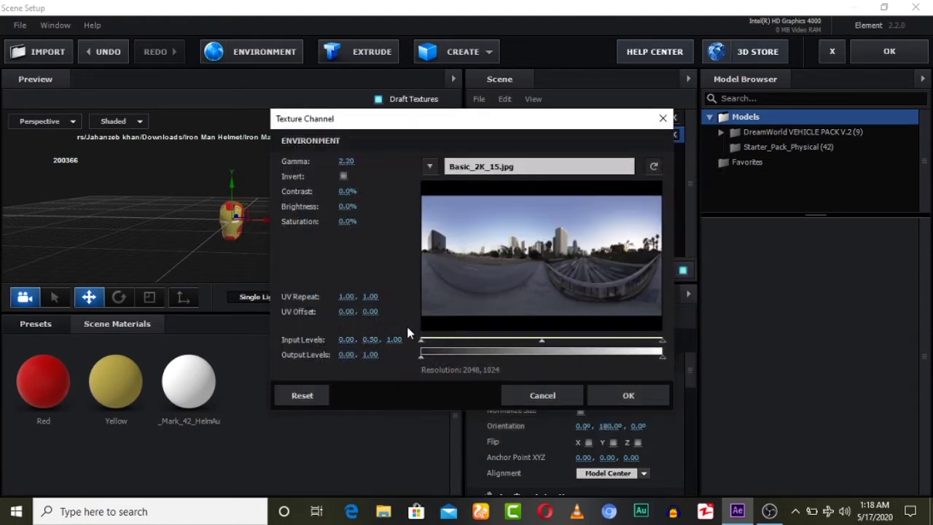
drag(344, 206, 364, 213)
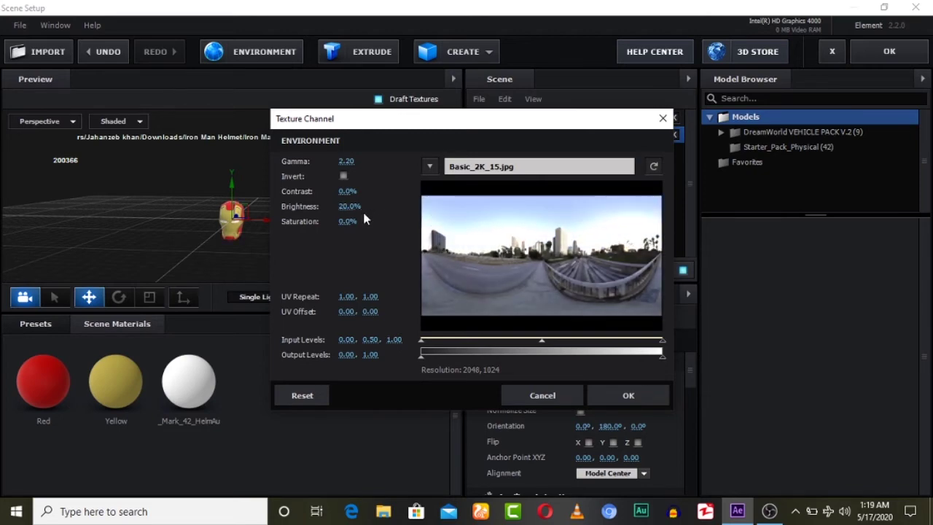
click(629, 395)
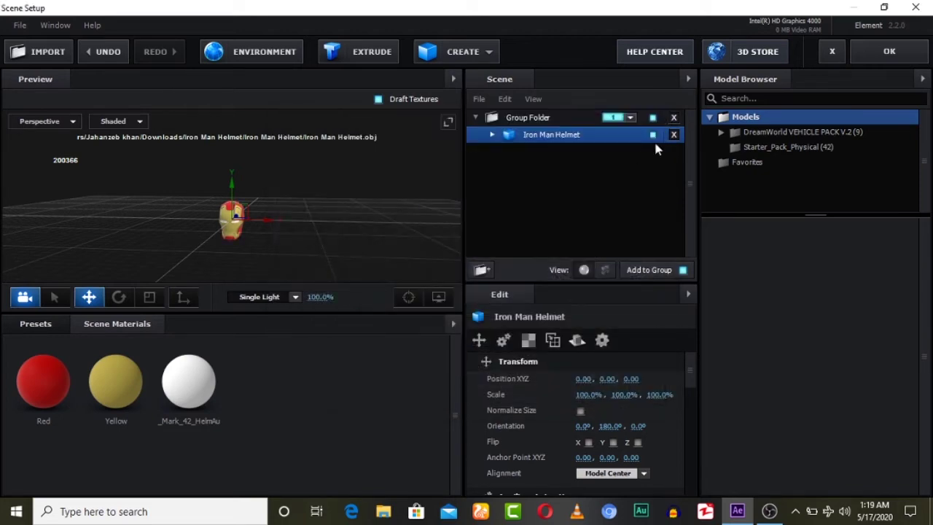
click(890, 51)
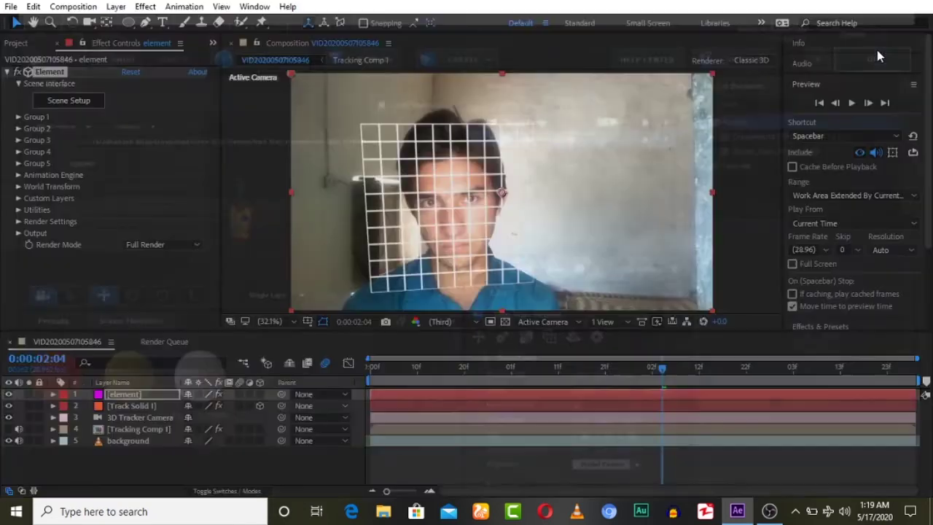
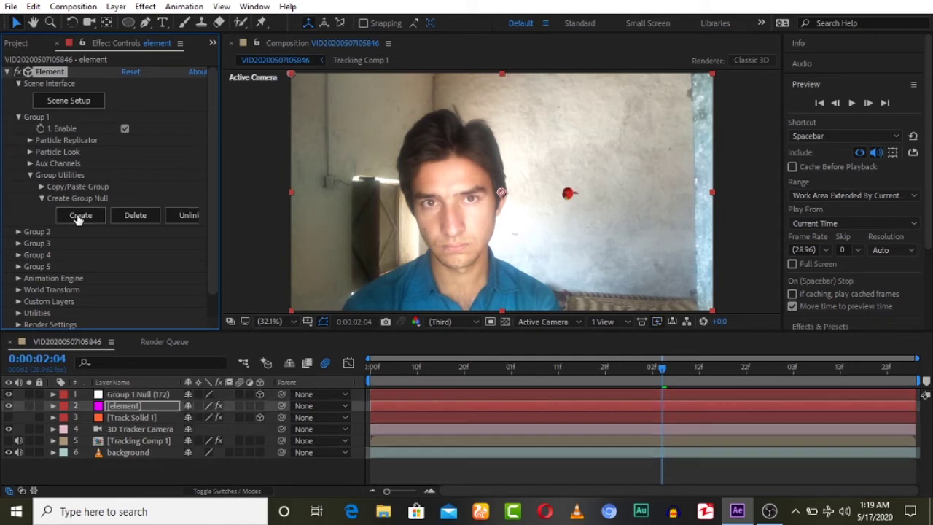
Step: Scale the Group 1 Null up to 1506% to enlarge the helmet
click(143, 394)
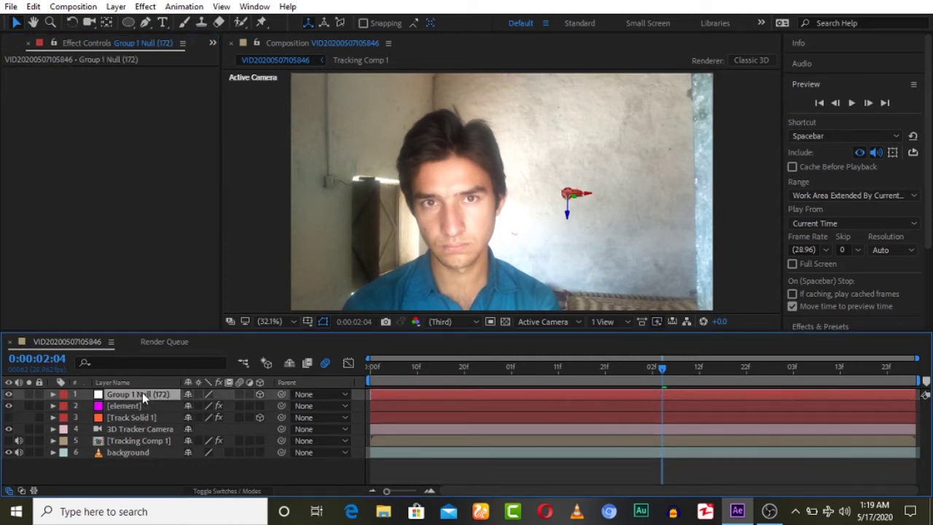
key(s)
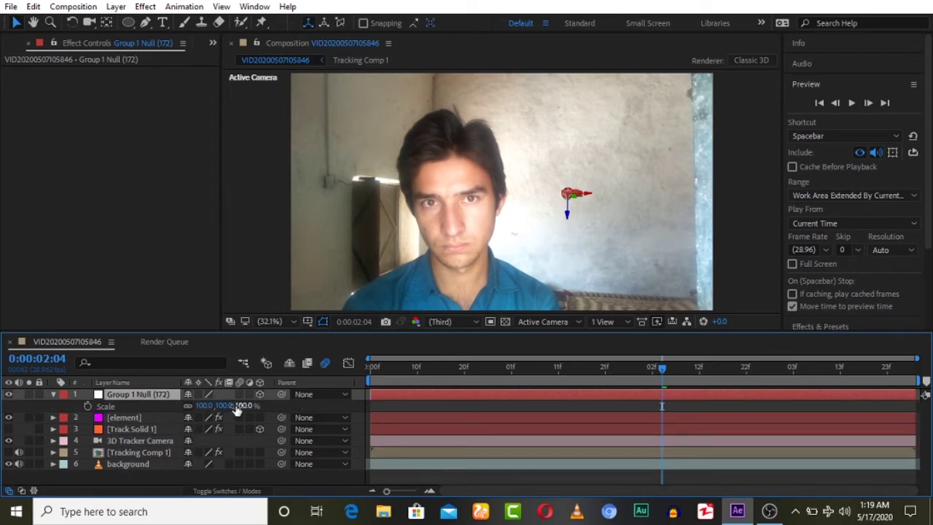
drag(245, 409, 500, 405)
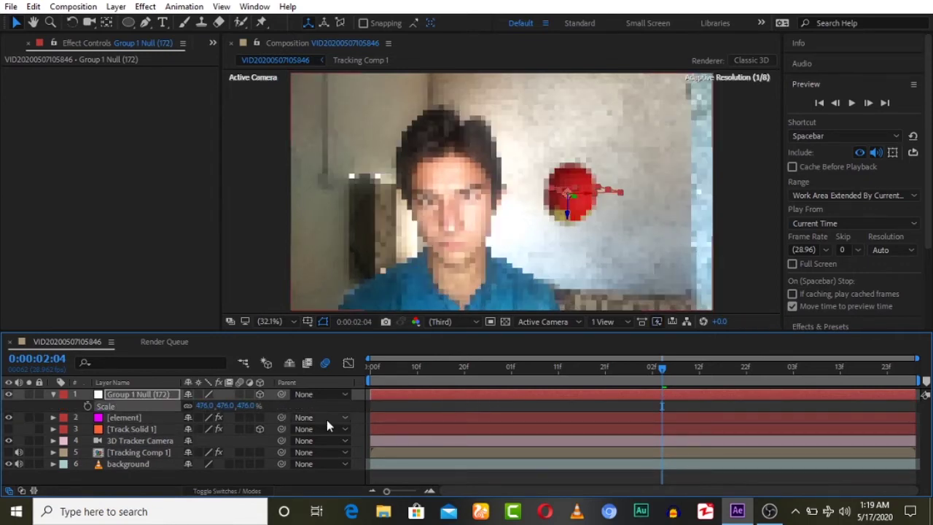
drag(237, 405, 208, 406)
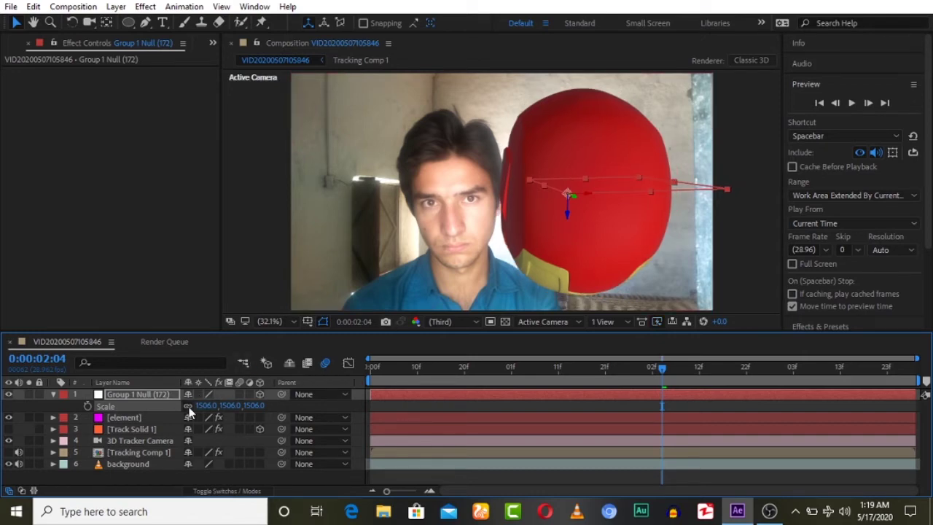
Step: Go to the first frame and set the Group 1 Null's X Rotation to -86° to turn the helmet's face forward
click(127, 394)
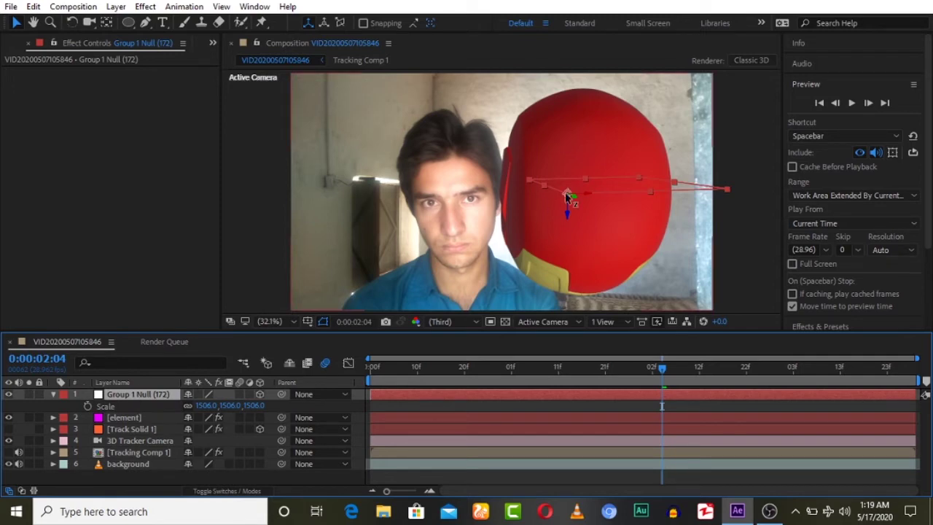
click(820, 102)
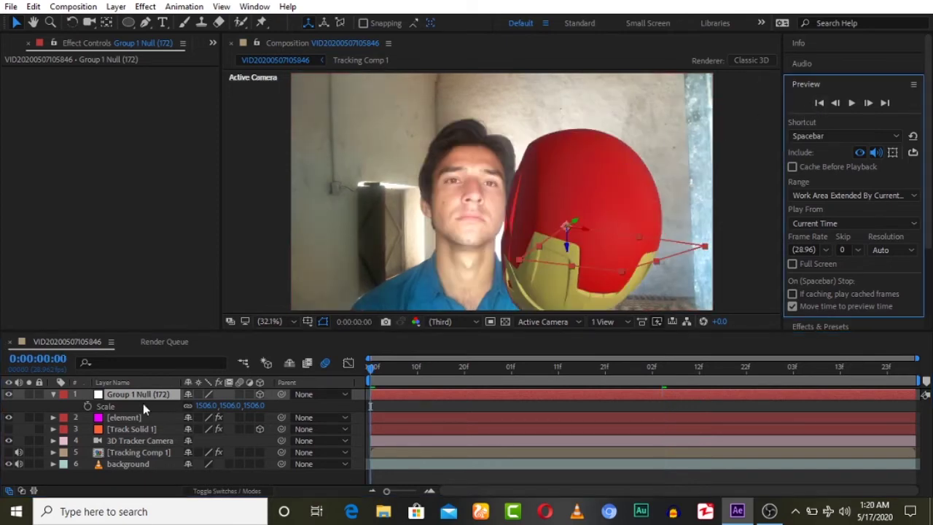
click(143, 406)
key(r)
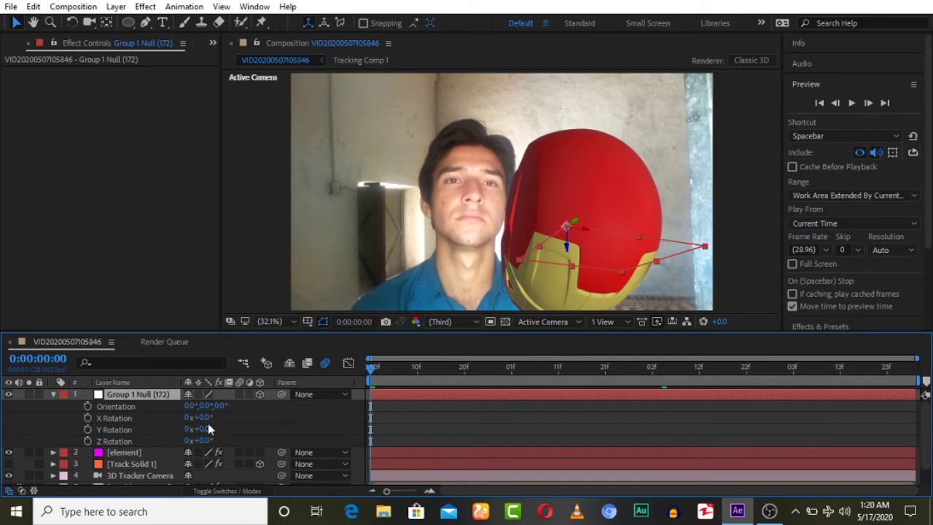
drag(208, 421, 193, 422)
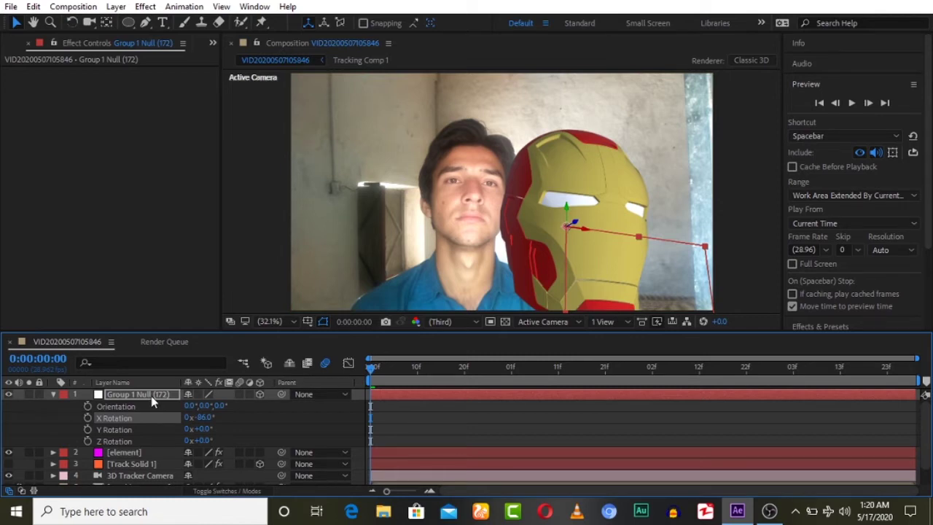
Step: Scale the Group 1 Null to 1361% and place it over the face at position -65, 458, 0
key(s)
drag(241, 406, 157, 410)
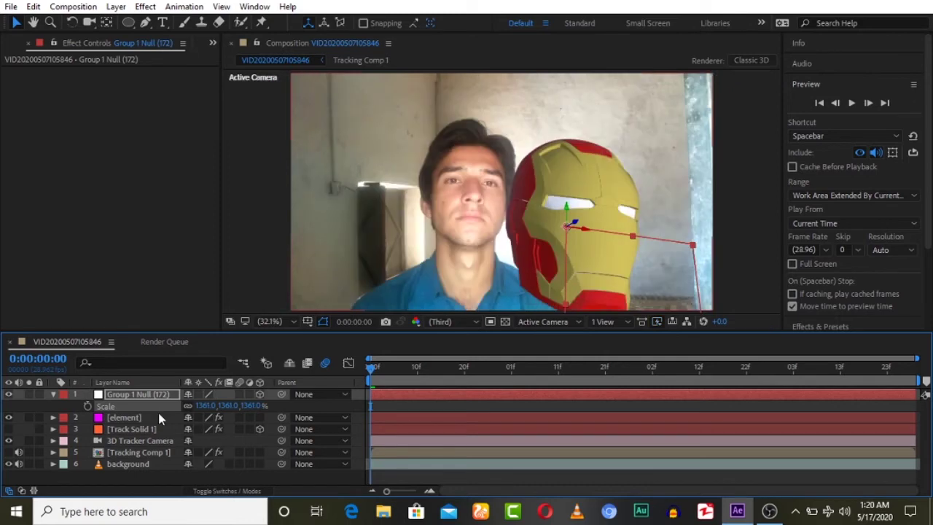
key(p)
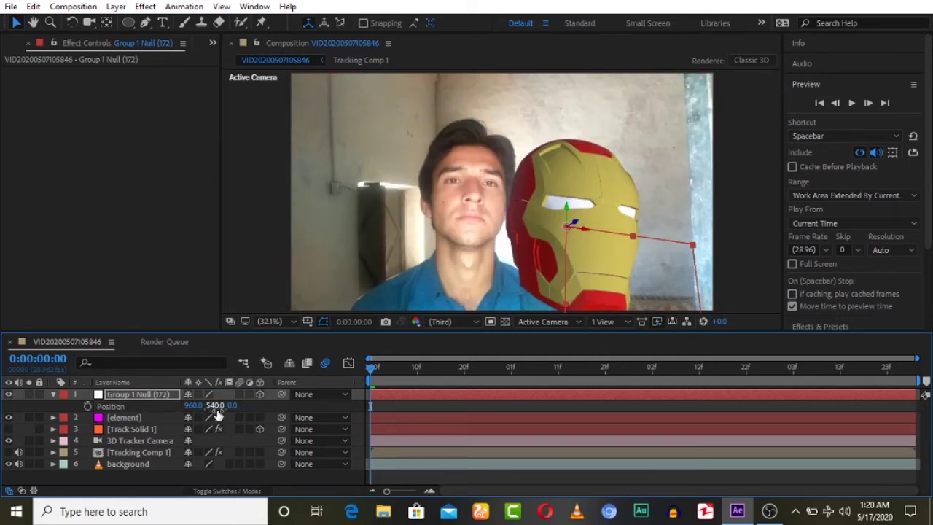
drag(217, 414, 119, 421)
drag(194, 413, 134, 417)
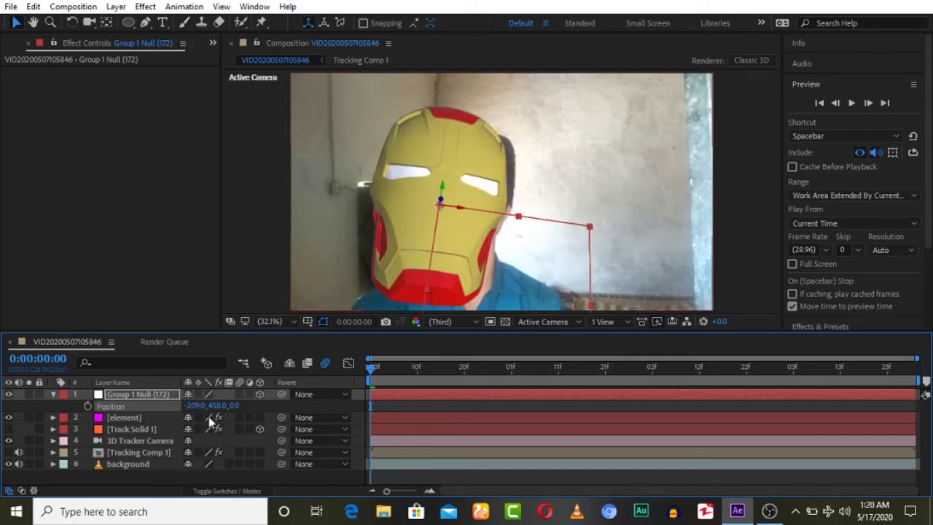
drag(193, 407, 249, 414)
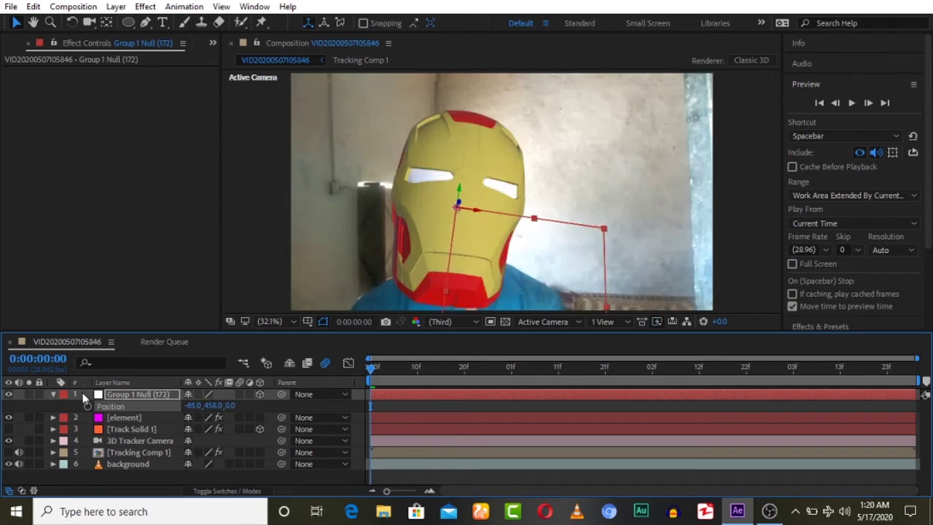
Step: Toggle the element layer's visibility to compare the helmet's placement with the face underneath
click(10, 419)
click(9, 419)
click(10, 418)
click(10, 419)
click(10, 419)
click(9, 419)
Step: Set the Group 1 Null's Y Rotation to -14° and its Z Rotation to -4°
click(123, 393)
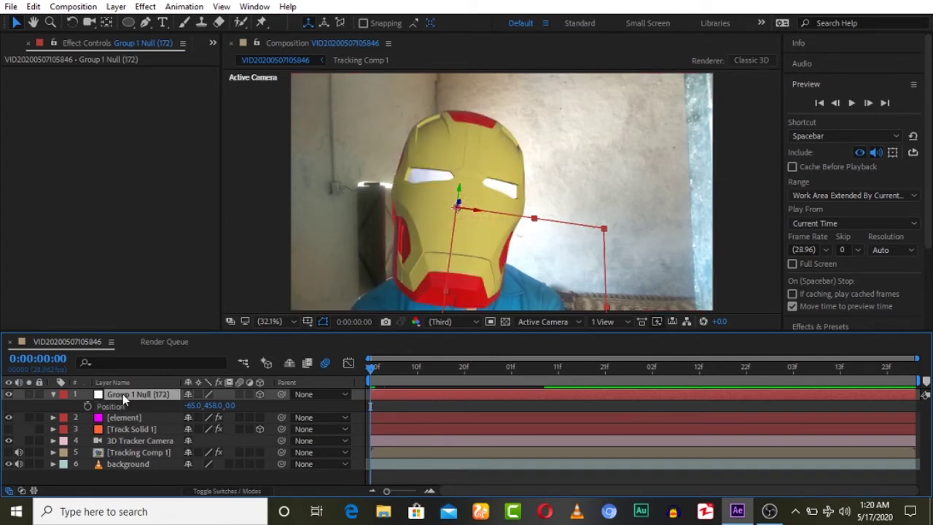
key(r)
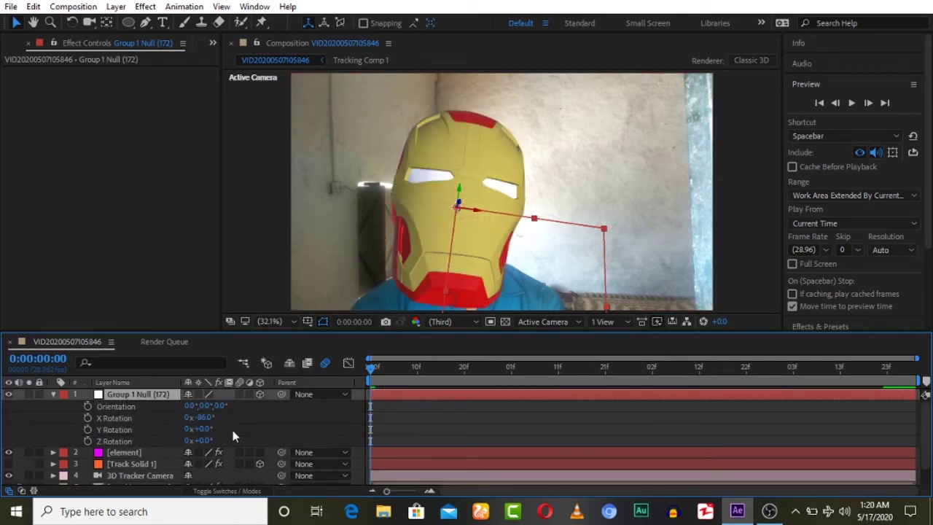
mouse_move(207, 431)
mouse_down()
mouse_move(221, 429)
mouse_move(210, 433)
mouse_up()
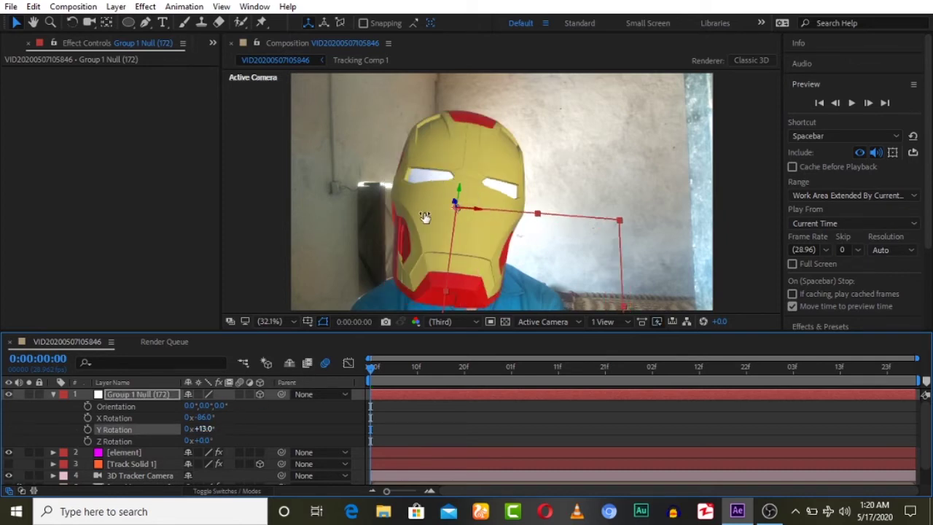
drag(208, 431, 199, 432)
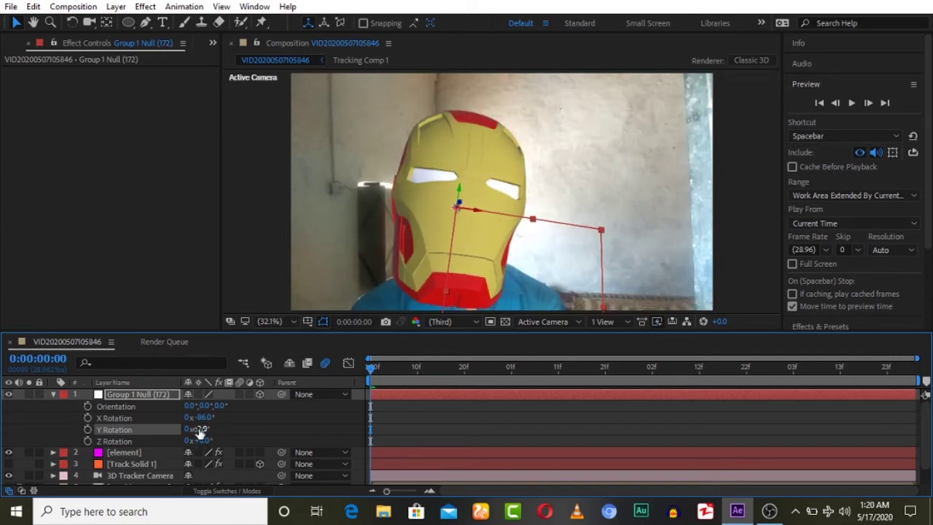
drag(199, 431, 227, 411)
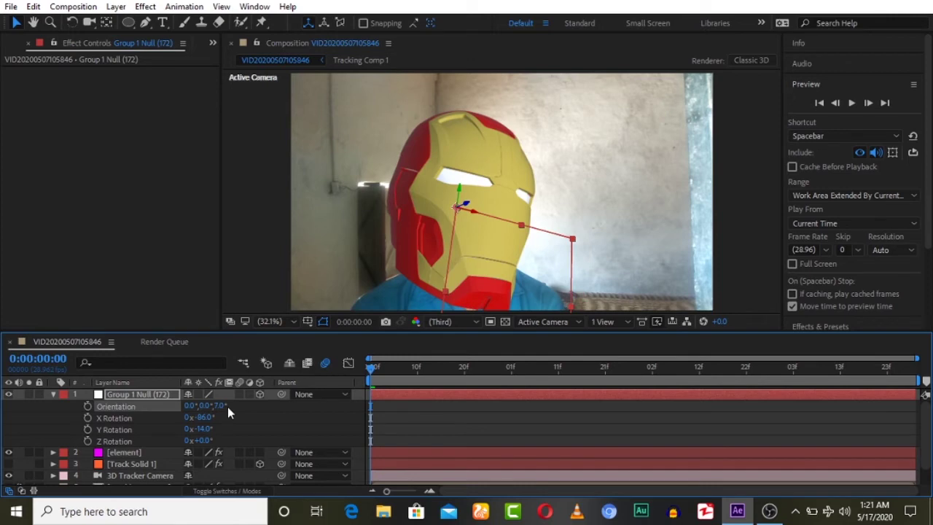
key(ctrl+z)
mouse_move(205, 442)
mouse_down()
mouse_move(213, 439)
mouse_move(199, 446)
mouse_up()
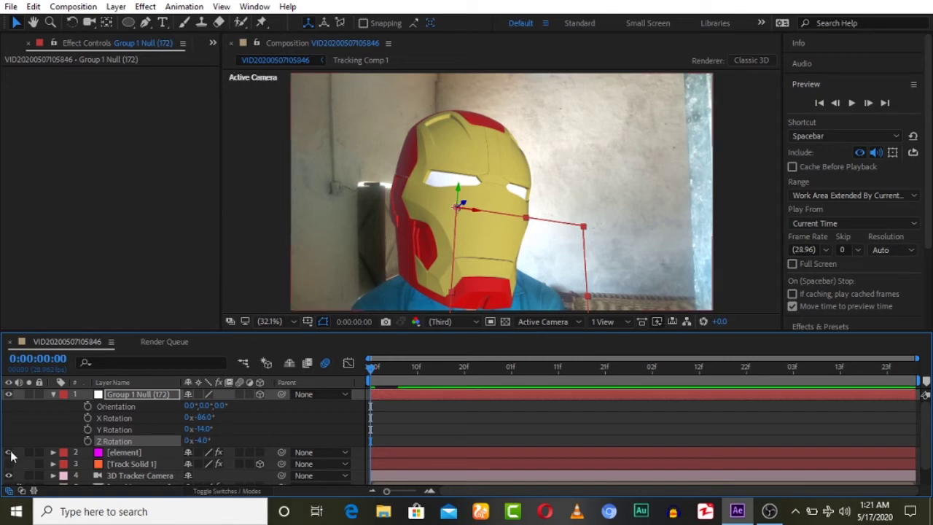
Step: Set the Group 1 Null's Y Rotation to -3° and toggle the null's visibility to check the helmet's fit
click(204, 430)
text(60)
key(Return)
drag(201, 430, 209, 436)
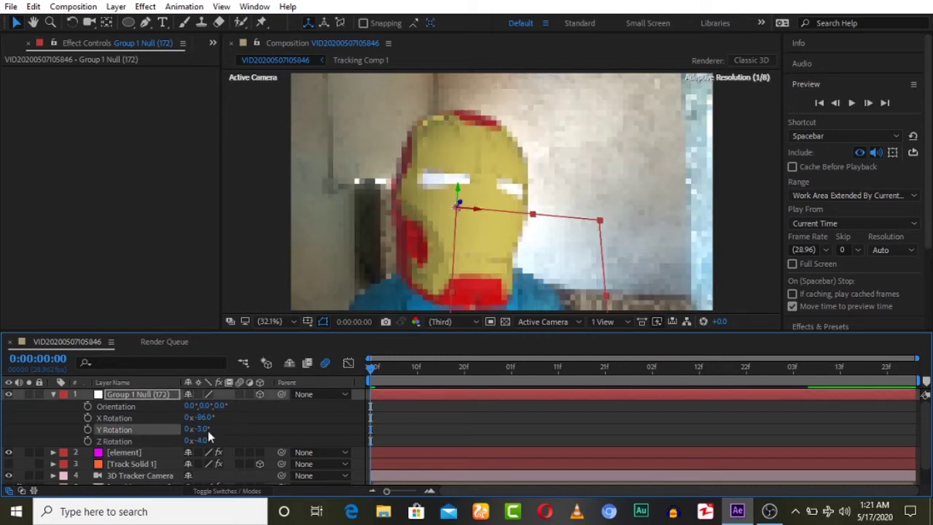
click(207, 431)
key(Return)
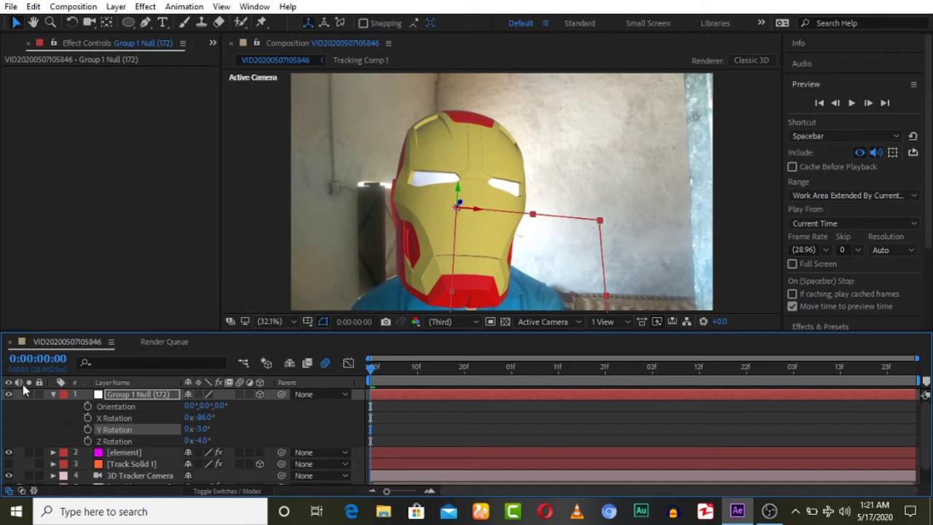
click(10, 393)
click(10, 395)
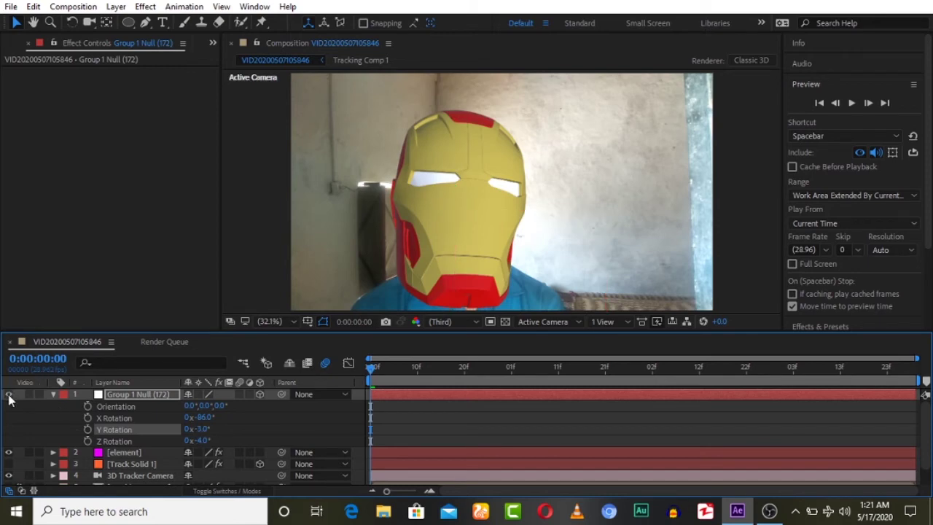
Step: Raise the Group 1 Null and nudge it slightly along X to fit the helmet over the face, checking against the footage without the element layer
click(10, 453)
click(10, 454)
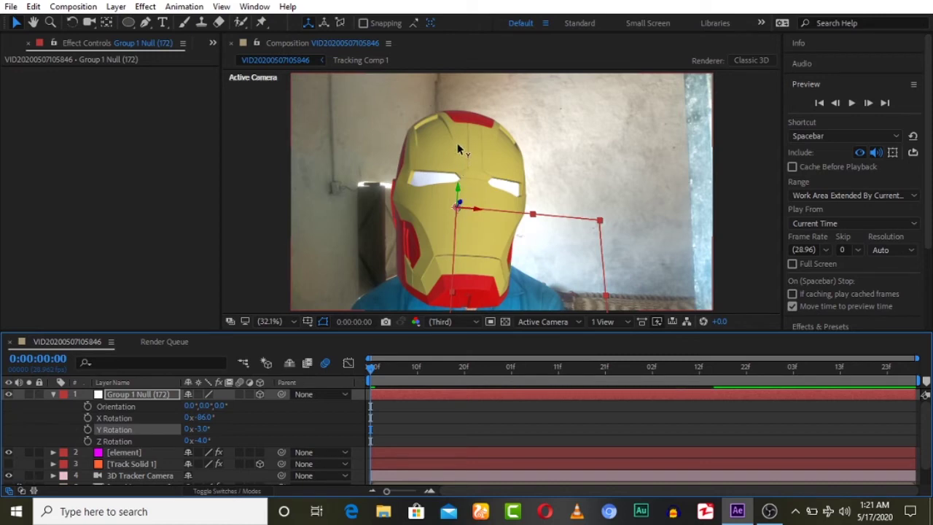
drag(458, 149, 463, 164)
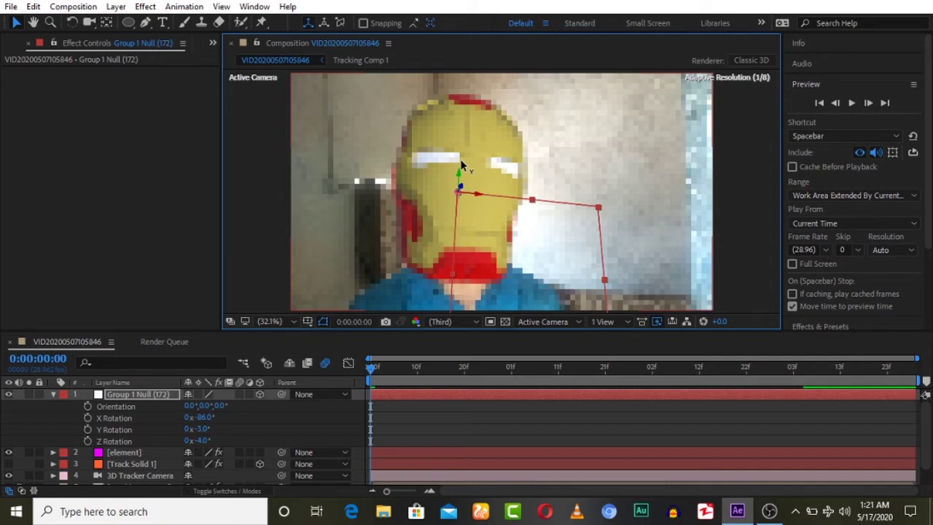
drag(461, 165, 463, 165)
click(9, 453)
click(8, 453)
click(8, 453)
click(8, 453)
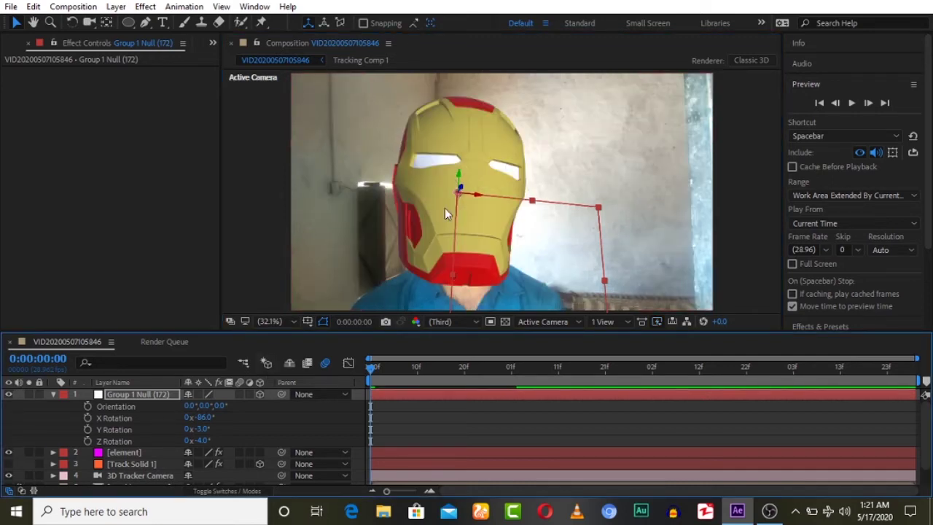
drag(477, 197, 477, 197)
Step: Preview the composition from its first frame and scrub through the timeline to check how the helmet follows the head
click(824, 102)
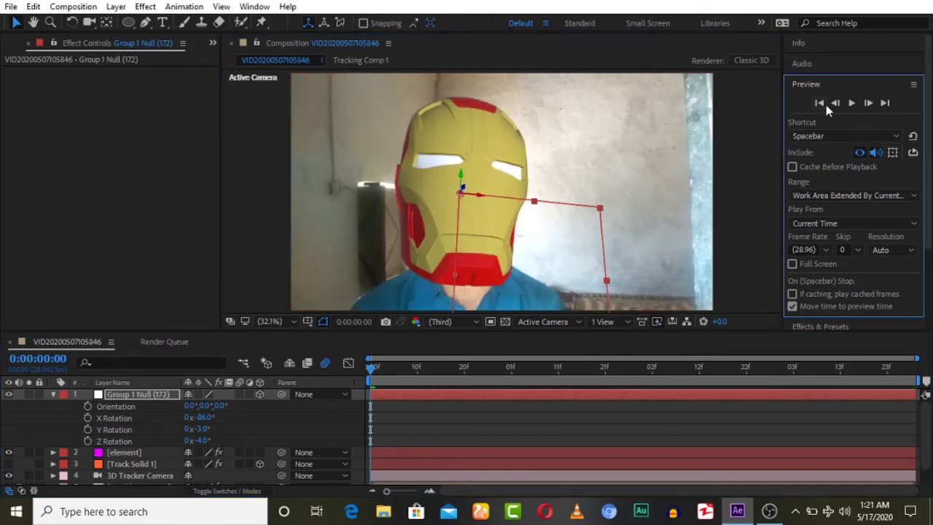
click(851, 103)
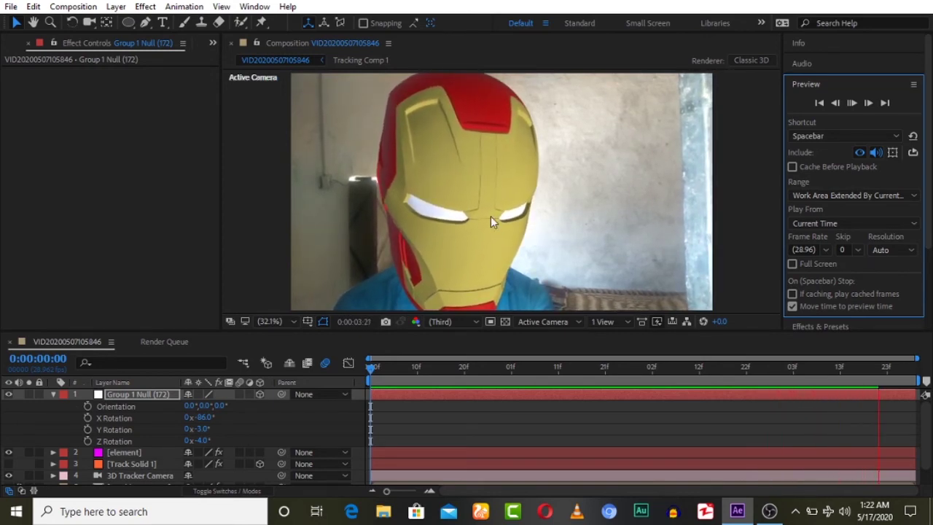
key(space)
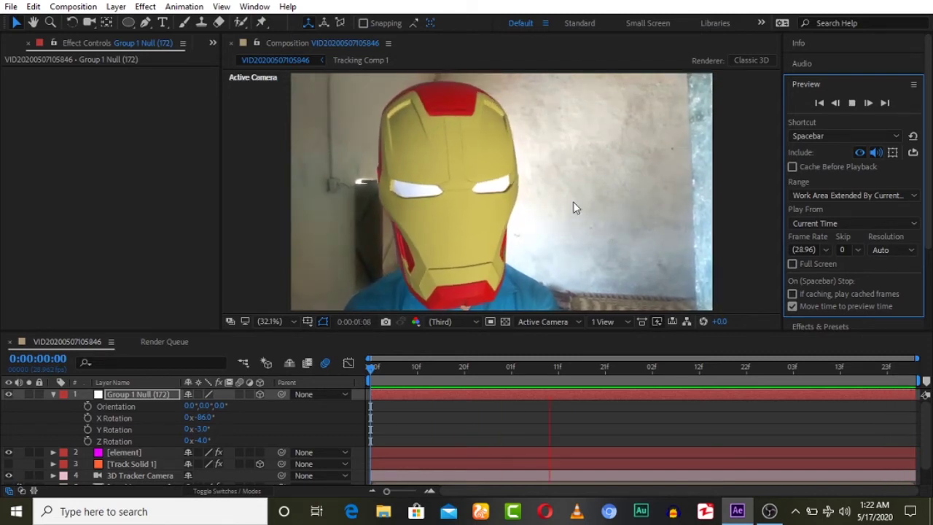
key(space)
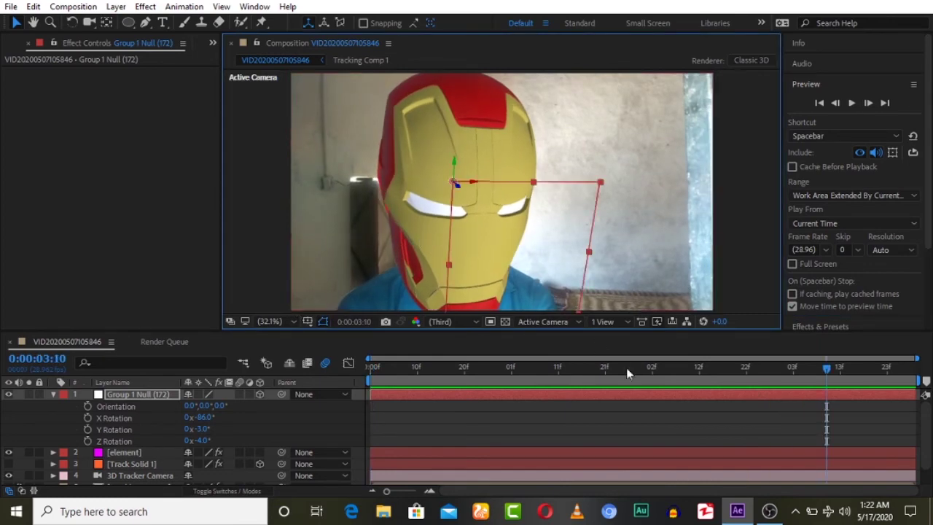
mouse_move(619, 372)
mouse_down()
mouse_move(510, 359)
mouse_move(615, 368)
mouse_up()
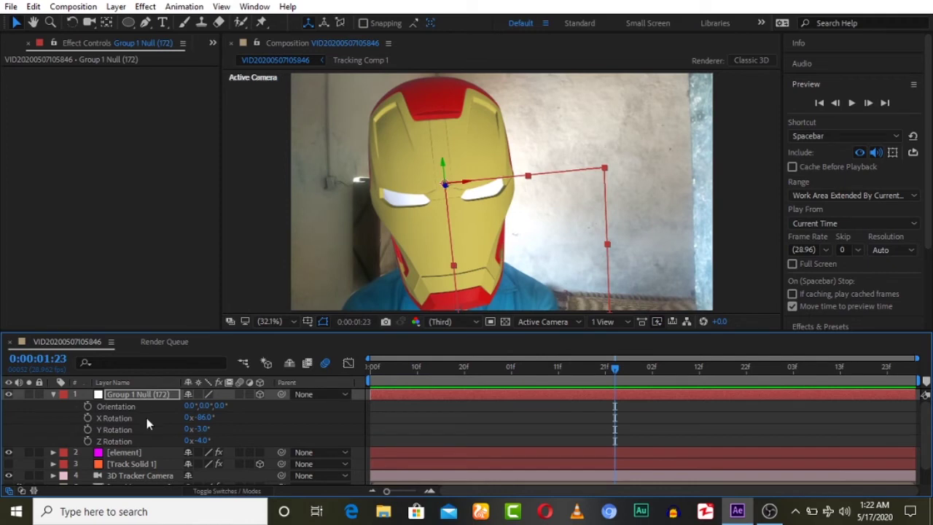
mouse_move(453, 375)
mouse_down()
mouse_move(431, 375)
mouse_move(445, 371)
mouse_up()
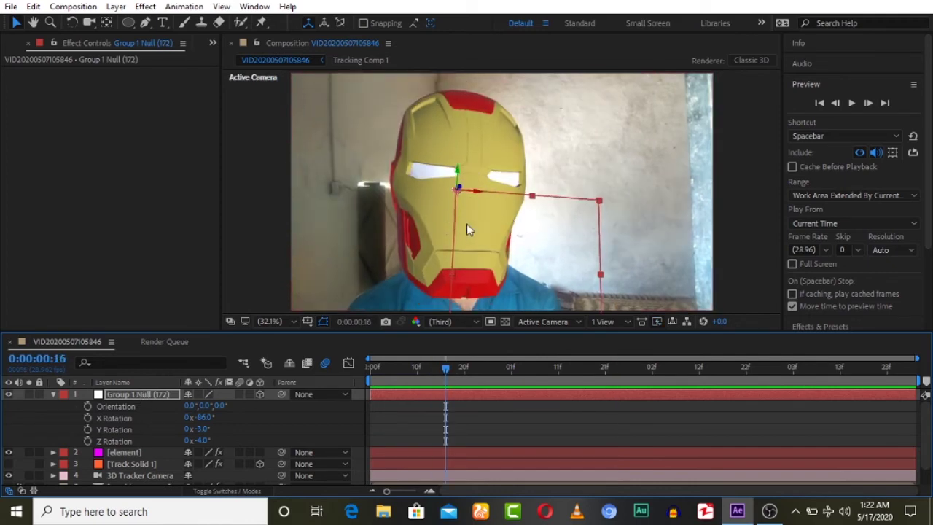
Step: Collapse the Group 1 Null's properties and open the Scene Setup of the element layer
click(52, 394)
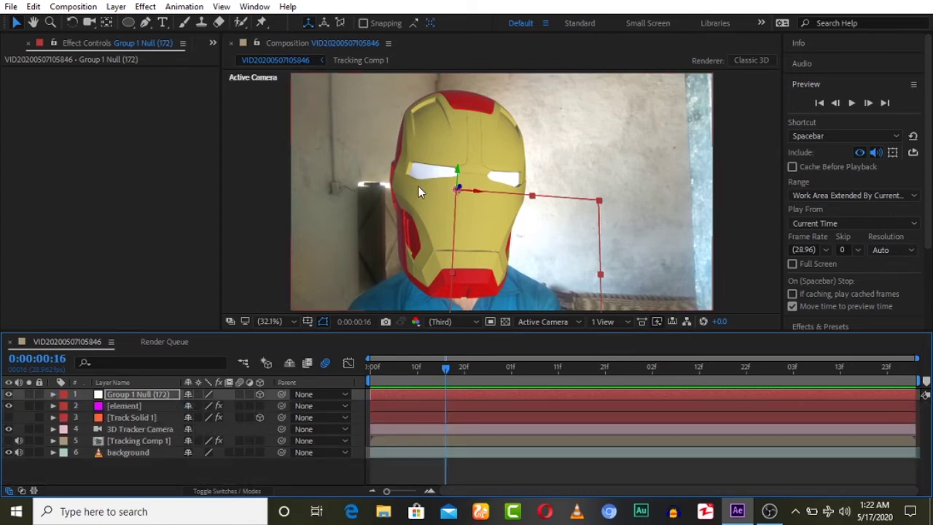
click(130, 407)
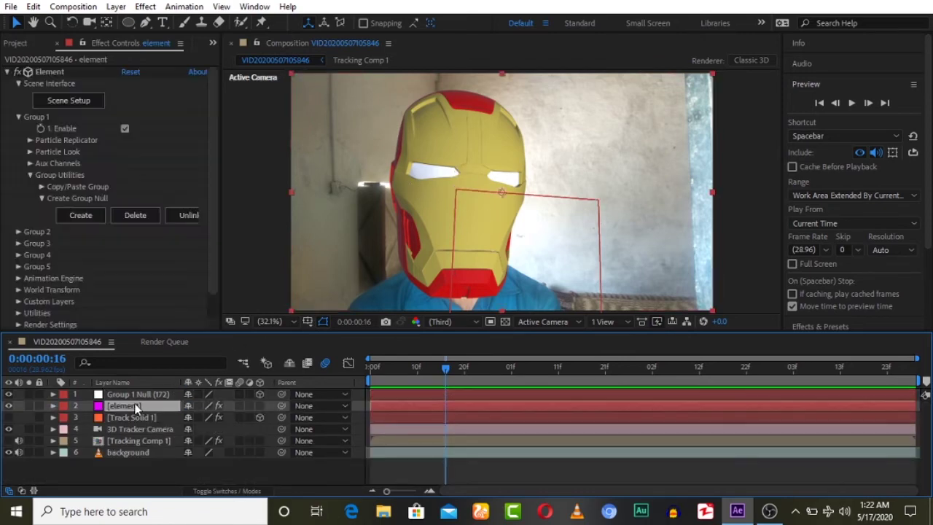
click(81, 101)
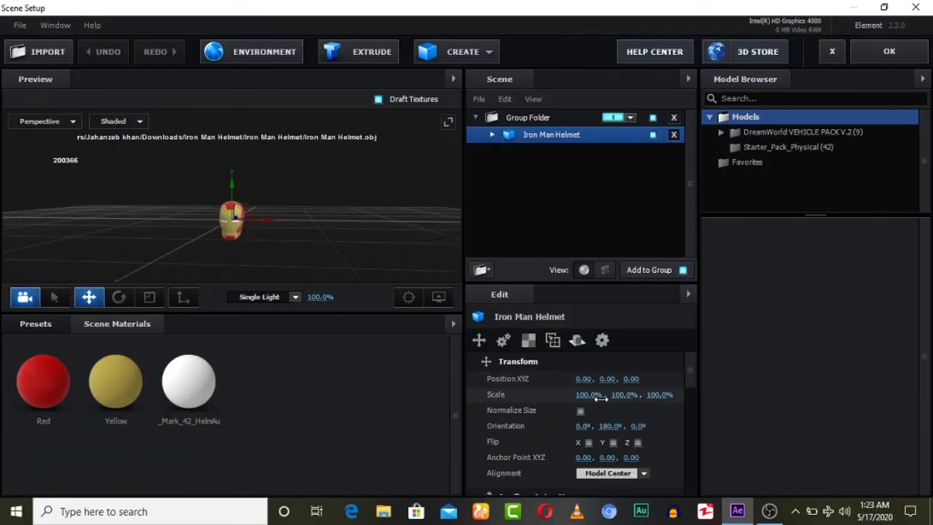
Step: Scale the Iron Man Helmet model up to 337.5% and orbit to view its face
drag(586, 394, 759, 396)
mouse_move(317, 213)
mouse_down()
mouse_move(236, 210)
mouse_move(315, 209)
mouse_move(328, 222)
mouse_move(250, 235)
mouse_move(369, 232)
mouse_move(316, 204)
mouse_up()
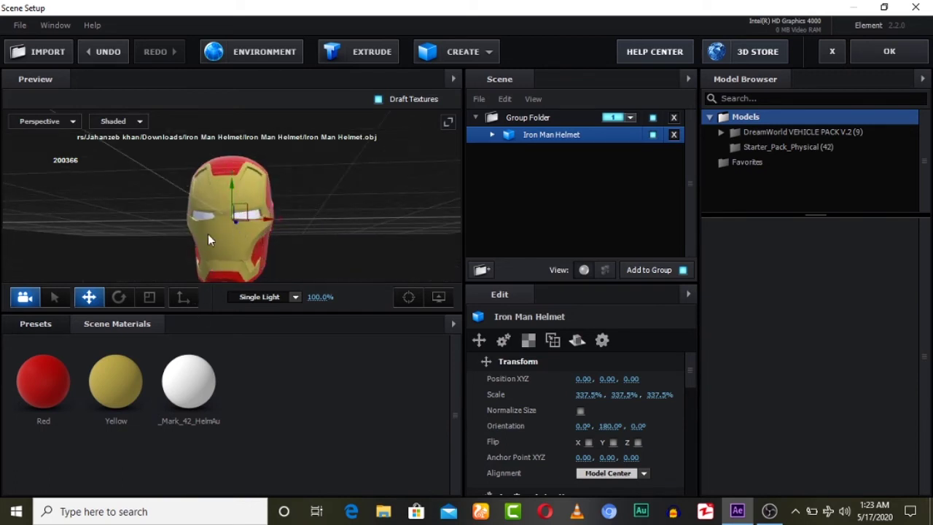
Step: Show the Physical material presets and expand the Iron Man Helmet to list its materials
click(36, 323)
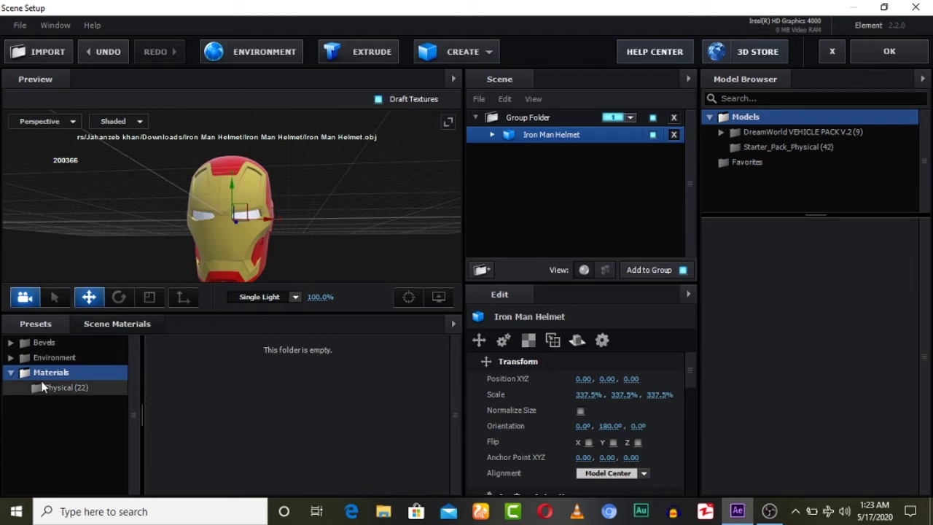
click(85, 388)
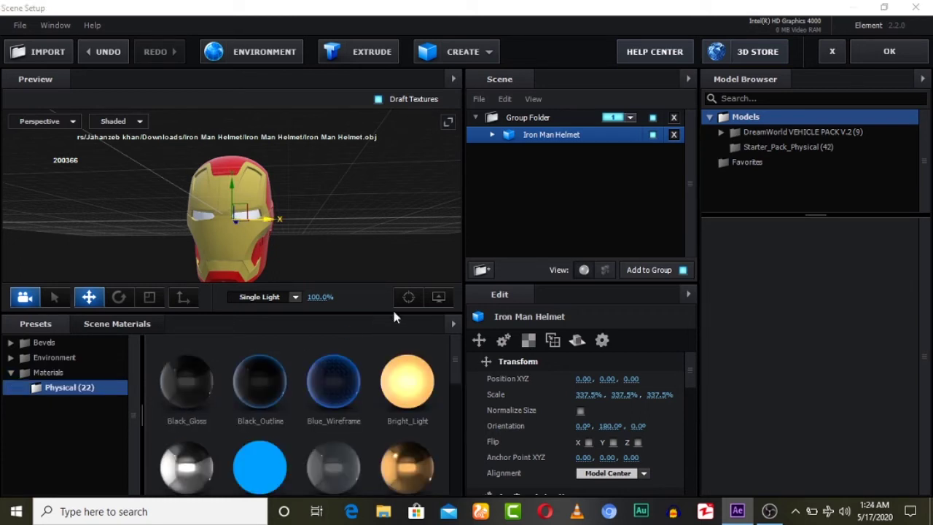
drag(460, 364, 452, 337)
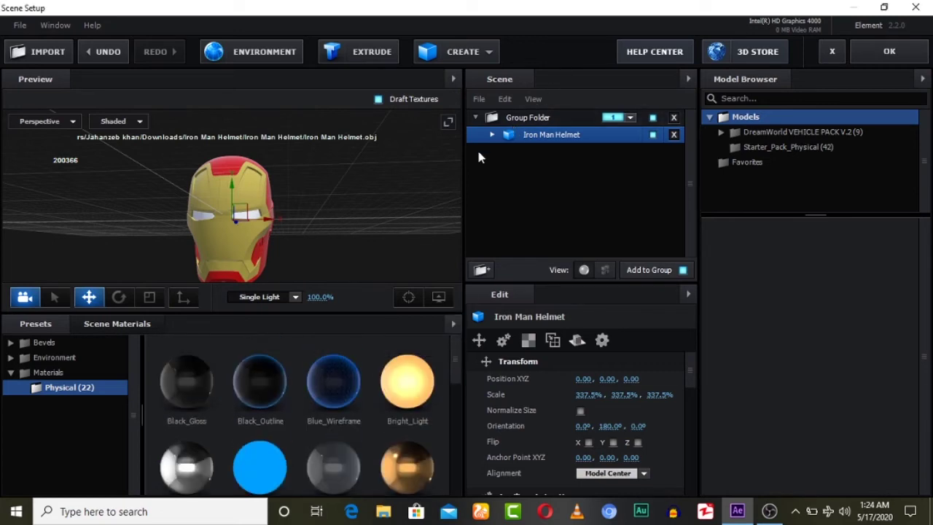
click(491, 134)
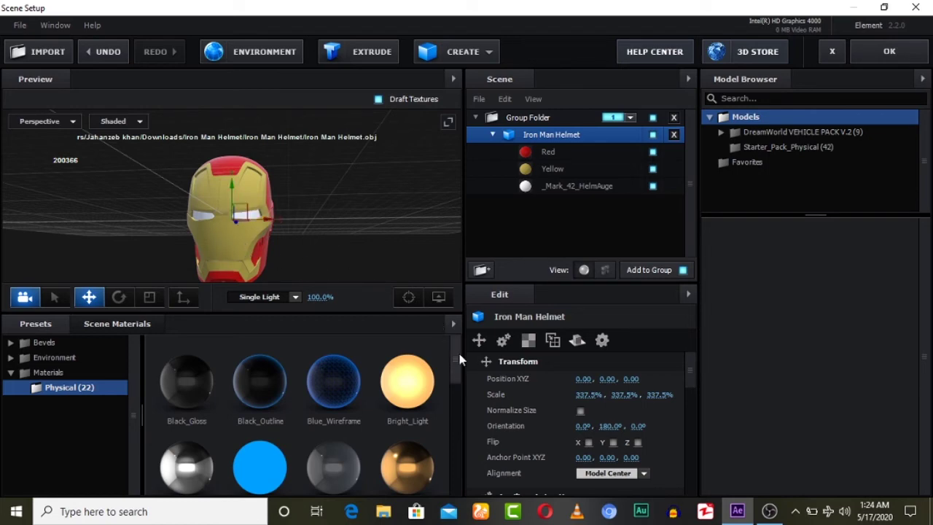
Step: Replace the helmet's Yellow material with the Metal_Diffused preset
drag(456, 355, 556, 169)
mouse_move(368, 229)
mouse_down()
mouse_move(337, 217)
mouse_move(377, 224)
mouse_up()
click(423, 401)
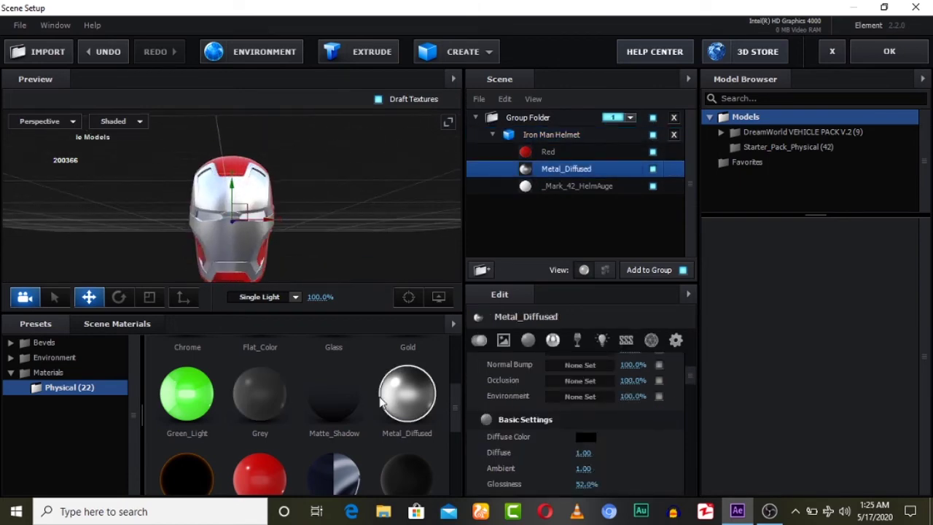
Step: Replace the helmet's Metal_Diffused material with the Gold preset and set its Glossiness to 64%
drag(457, 394, 457, 419)
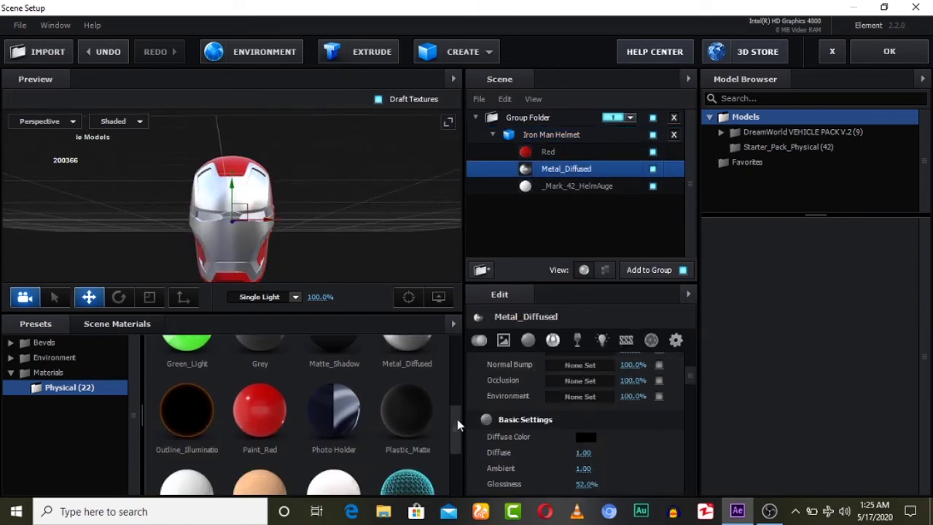
scroll(457, 419, up, 3)
drag(408, 355, 550, 171)
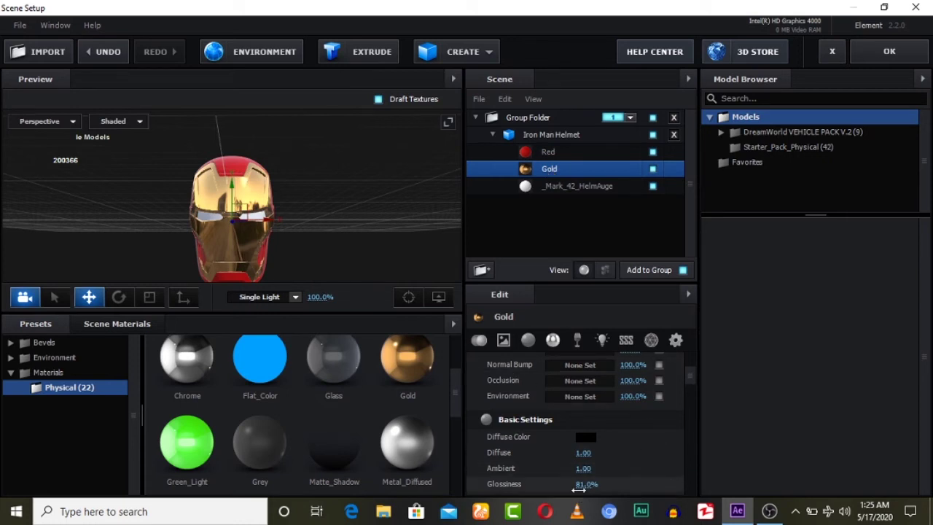
drag(581, 485, 573, 487)
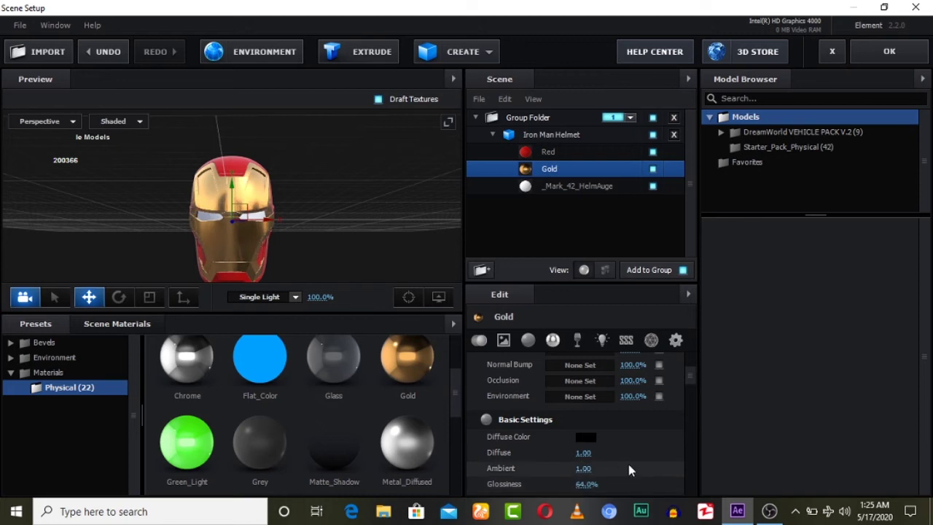
scroll(694, 391, down, 2)
scroll(693, 393, down, 8)
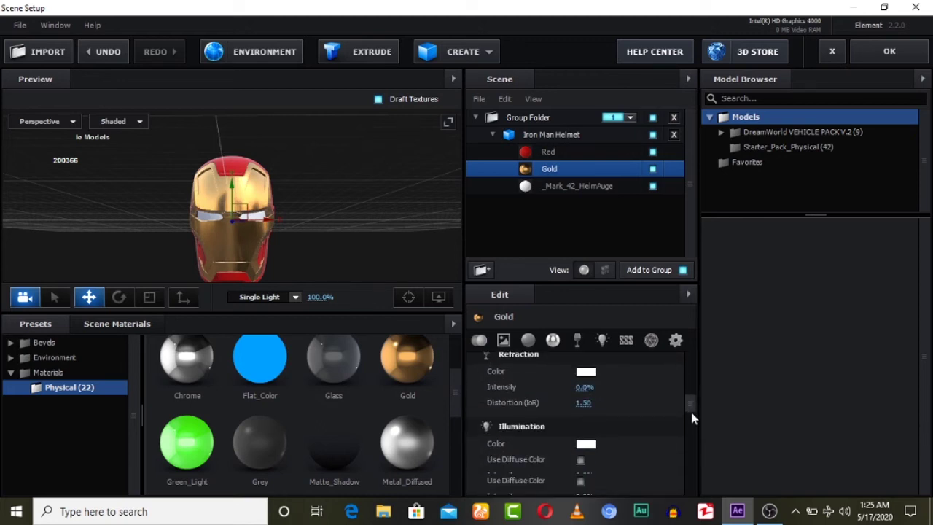
scroll(691, 414, down, 2)
drag(321, 247, 207, 245)
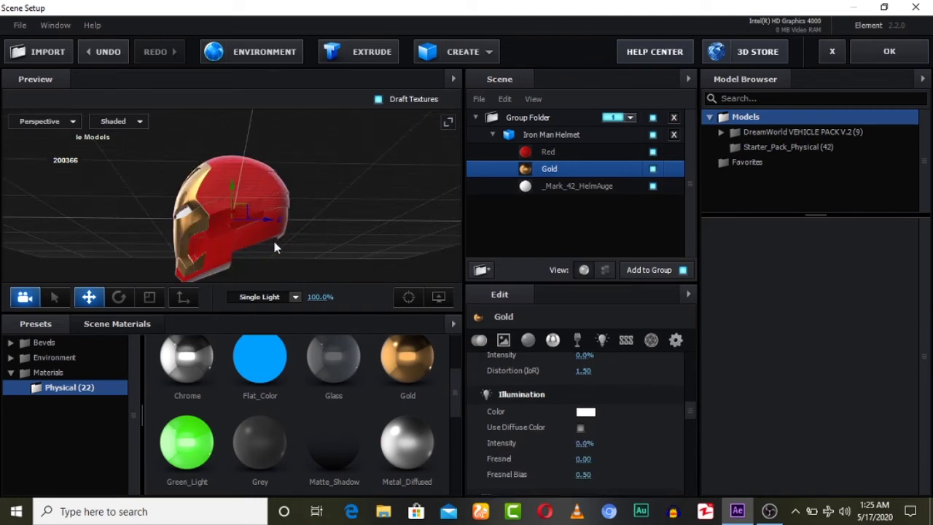
drag(274, 245, 328, 256)
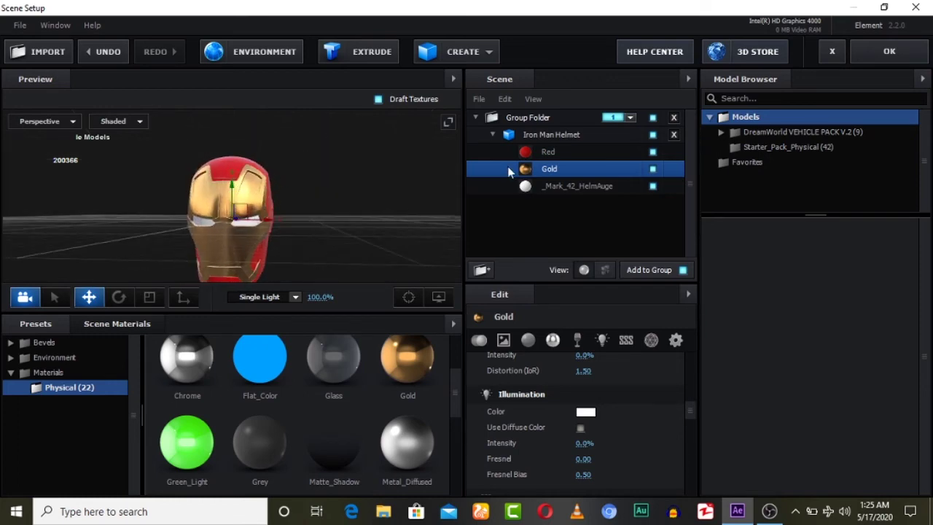
Step: Replace the helmet's eye material _Mark_42_HelmAuge with the Green_Light preset
click(543, 152)
click(544, 185)
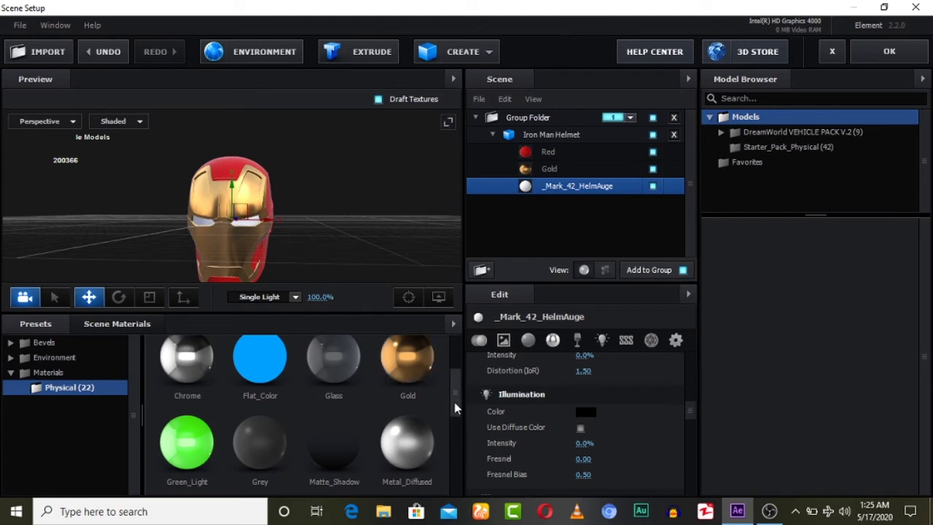
scroll(455, 408, down, 1)
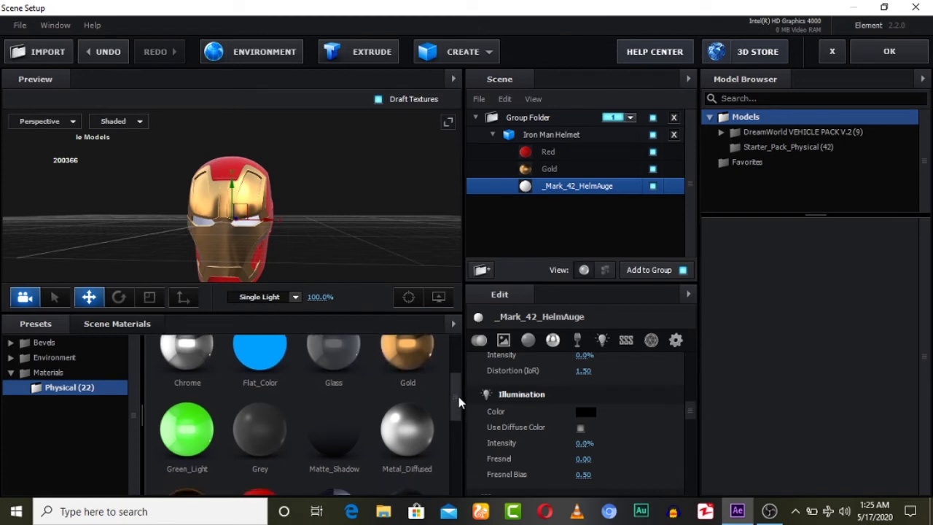
drag(186, 404, 556, 189)
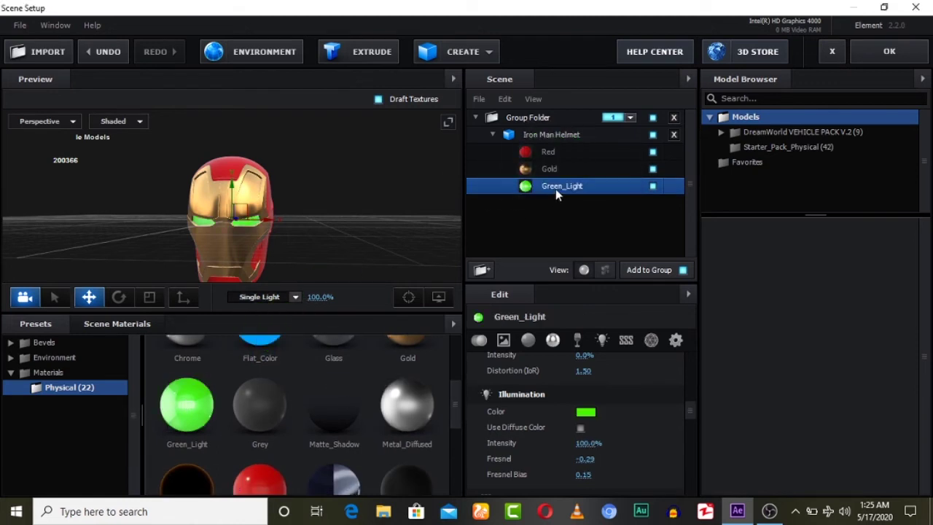
Step: Set the Green_Light material's illumination color to light blue 7FC3F3 and apply the Scene Setup changes
click(586, 412)
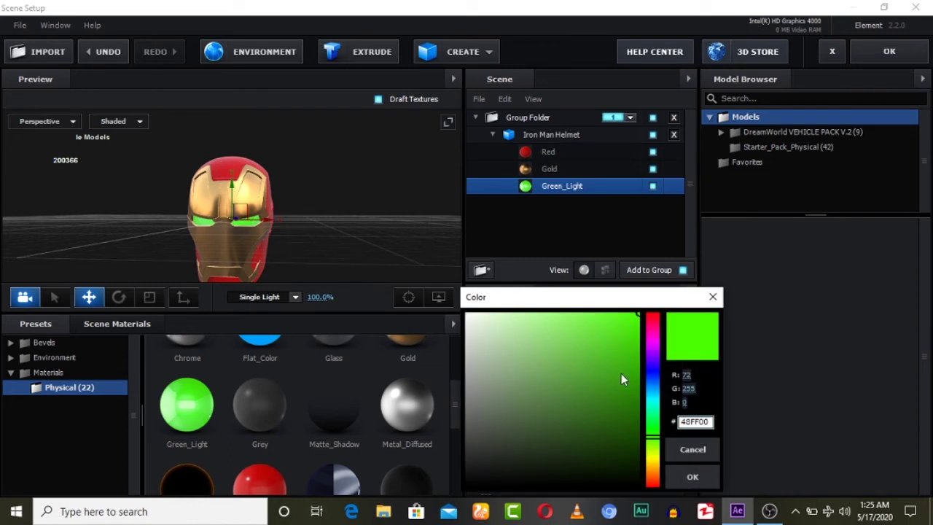
click(653, 387)
click(548, 321)
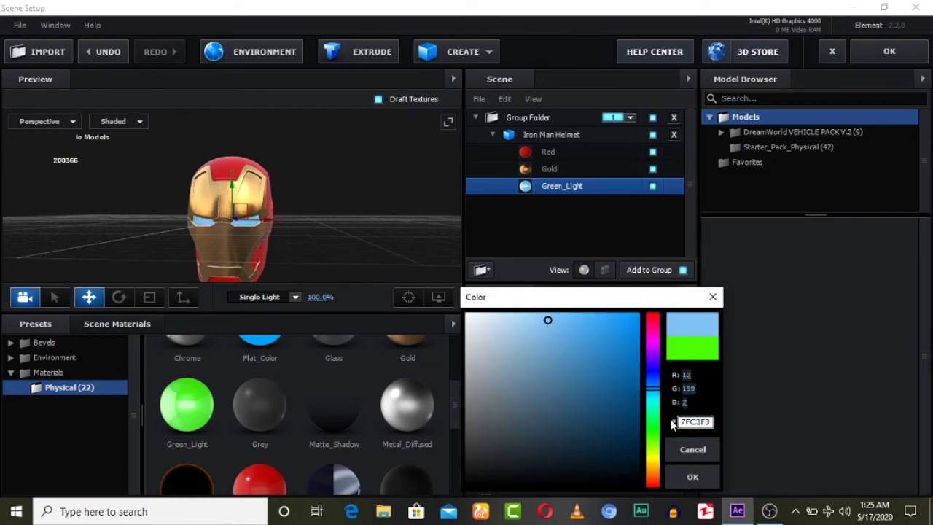
click(691, 477)
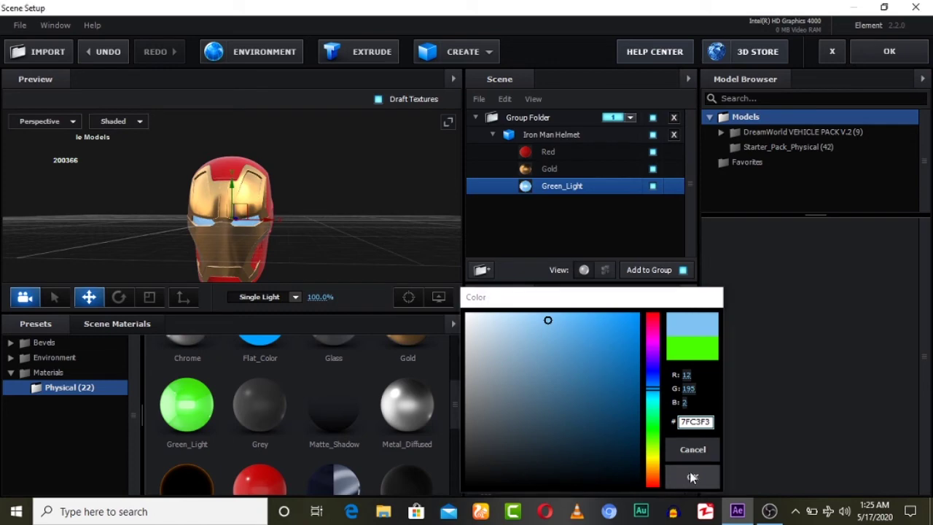
drag(319, 275, 305, 252)
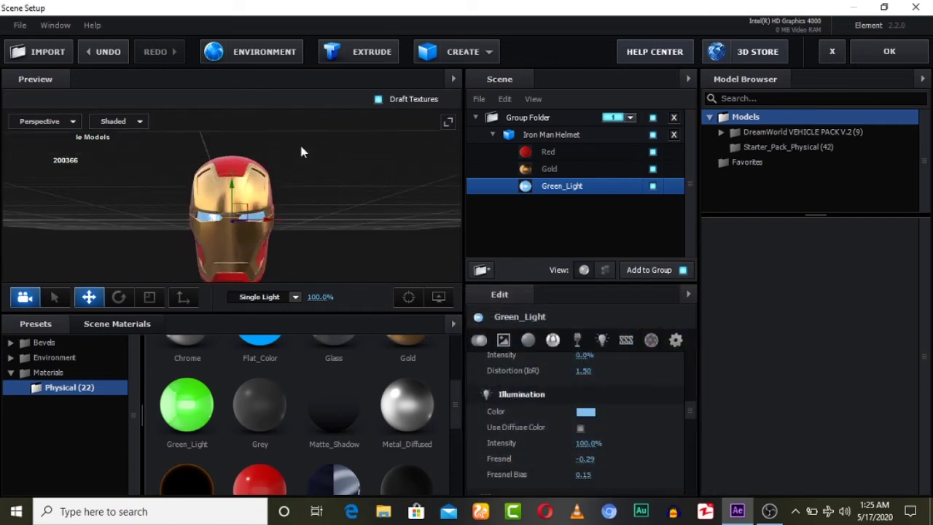
click(876, 60)
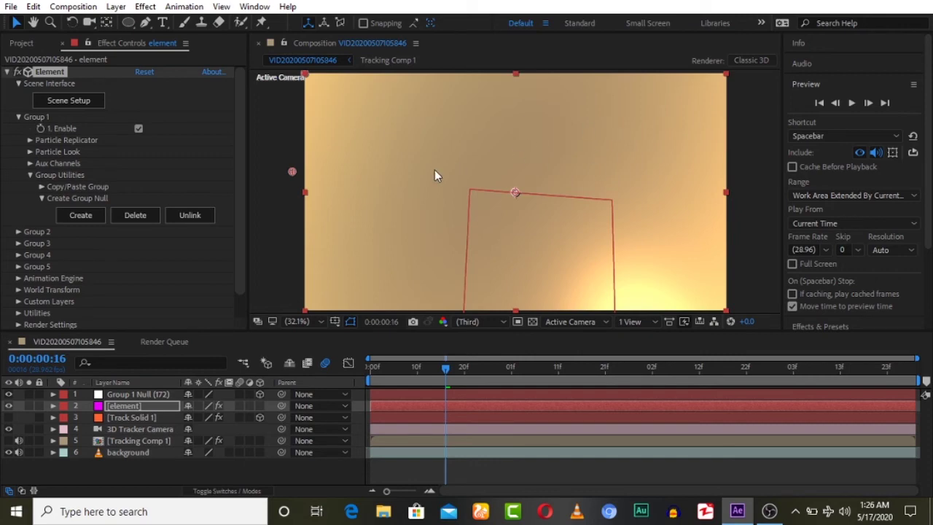
Step: Reopen the Scene Setup and set the Iron Man Helmet model's Scale to 100%
click(69, 100)
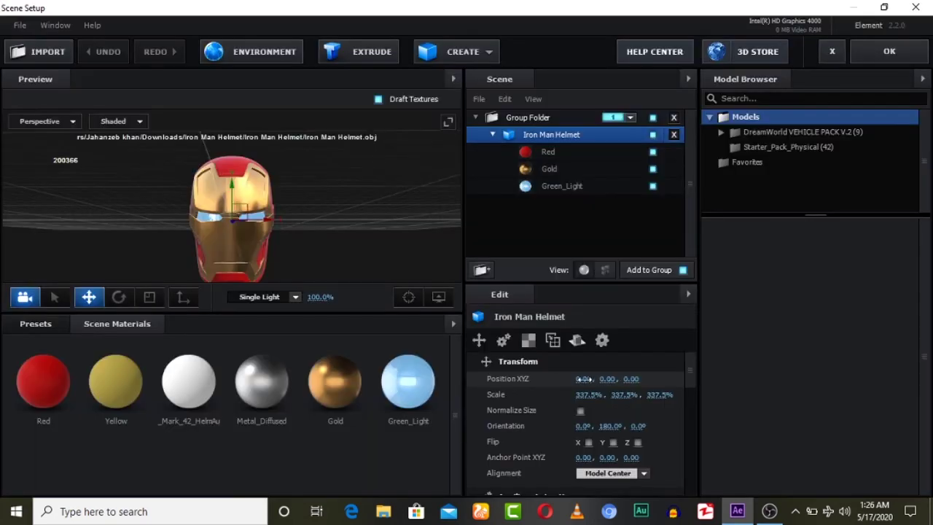
click(589, 394)
text(100)
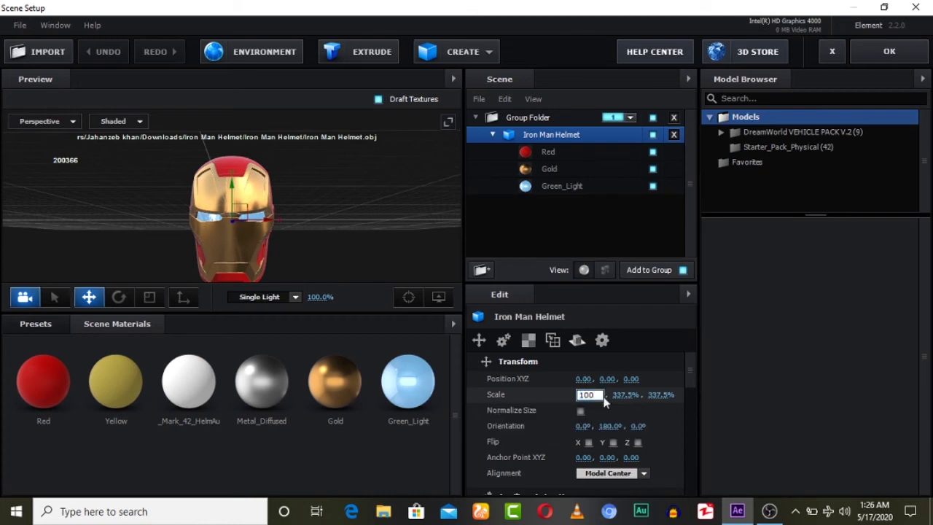
click(412, 439)
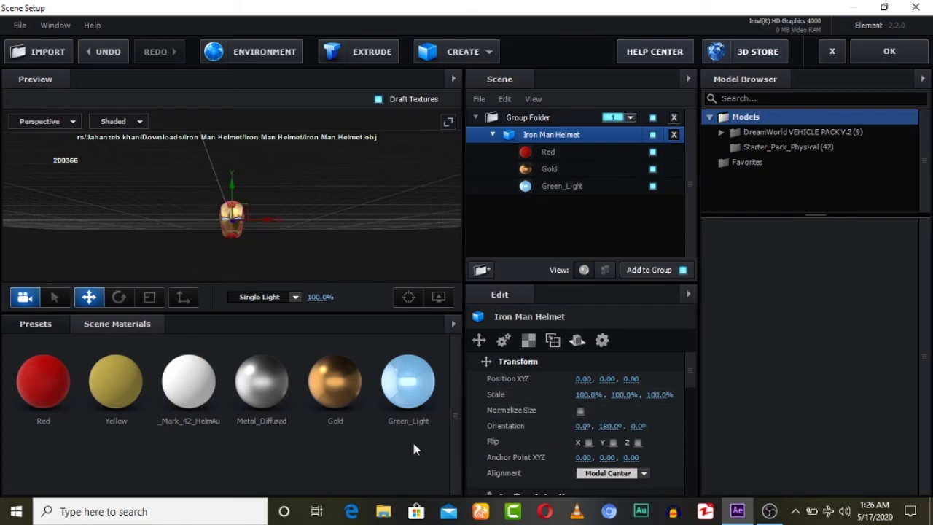
Step: Apply the Scene Setup changes and open the Element effect's Physical Environment render settings
click(885, 55)
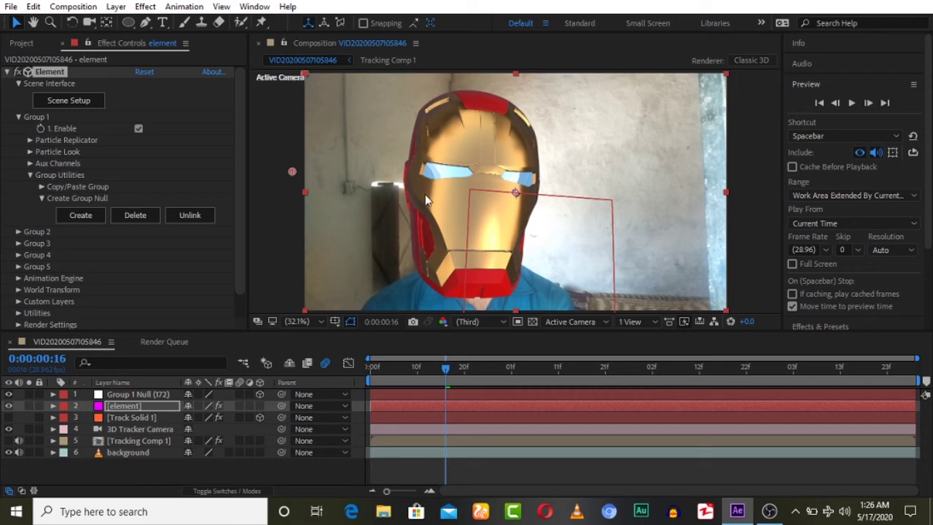
click(31, 175)
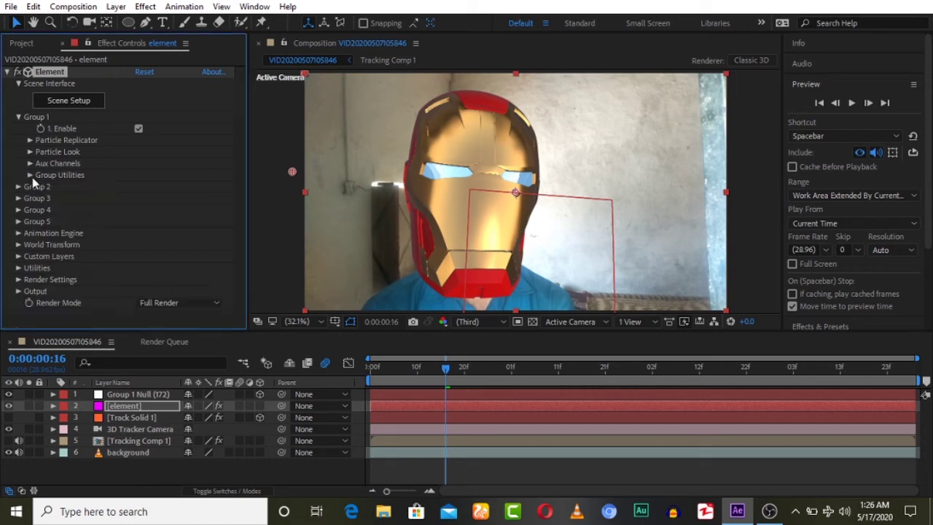
click(18, 279)
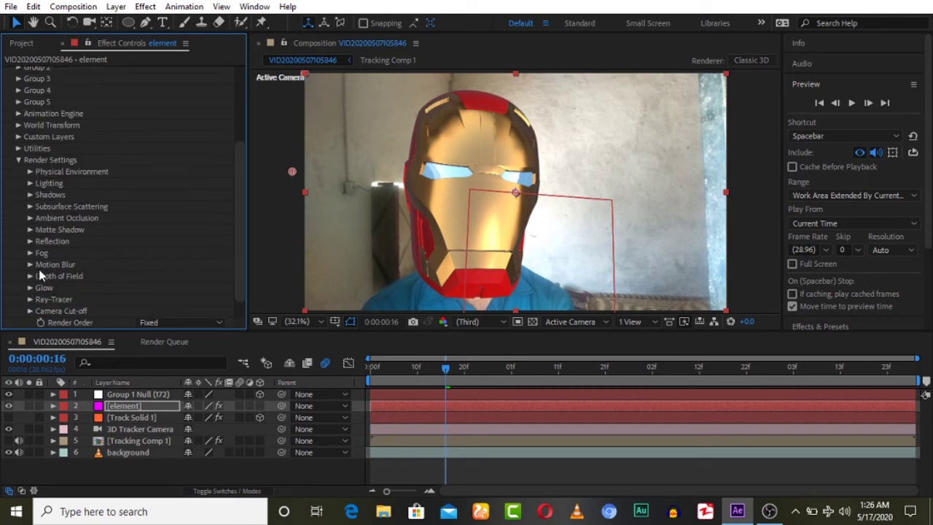
click(31, 172)
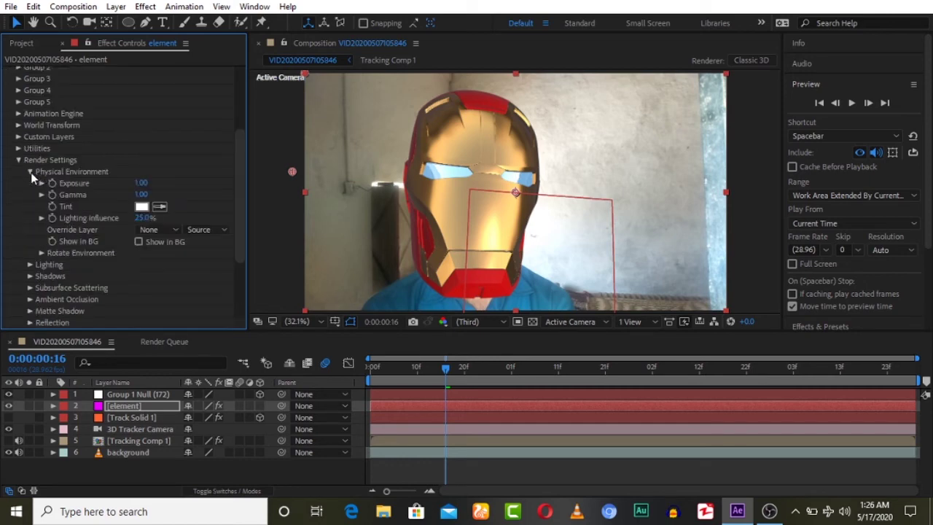
Step: Try Physical Environment exposures of 1.33, 0.93 and 0 and a gamma of 1.91, undoing the changes
click(145, 184)
text(1.33)
key(Return)
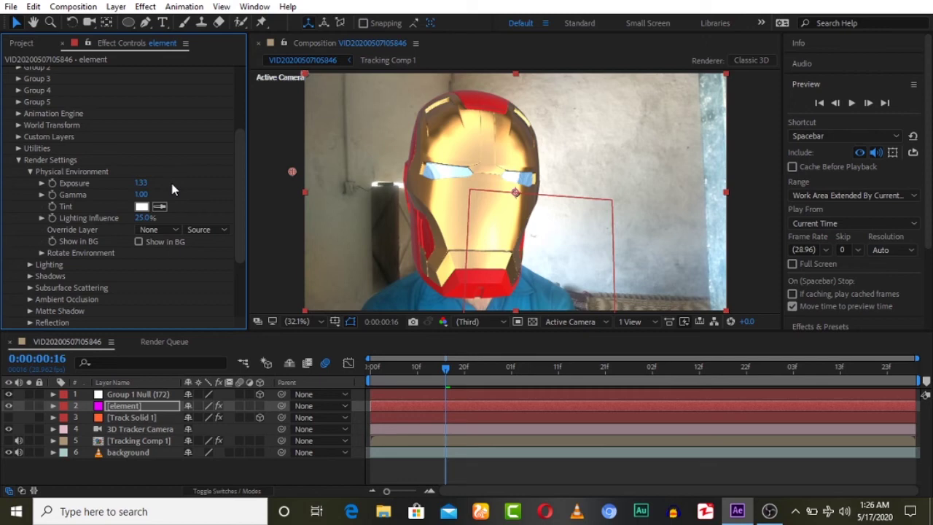
drag(143, 184, 135, 188)
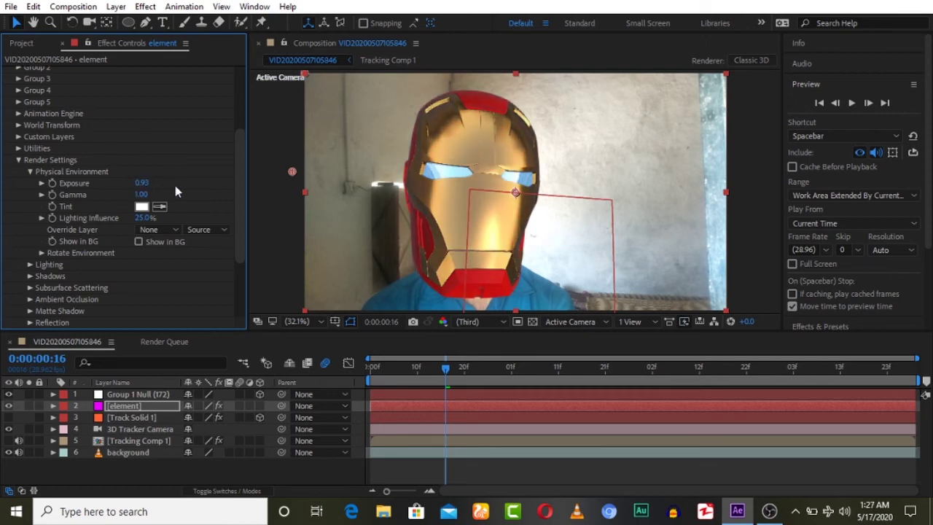
click(144, 183)
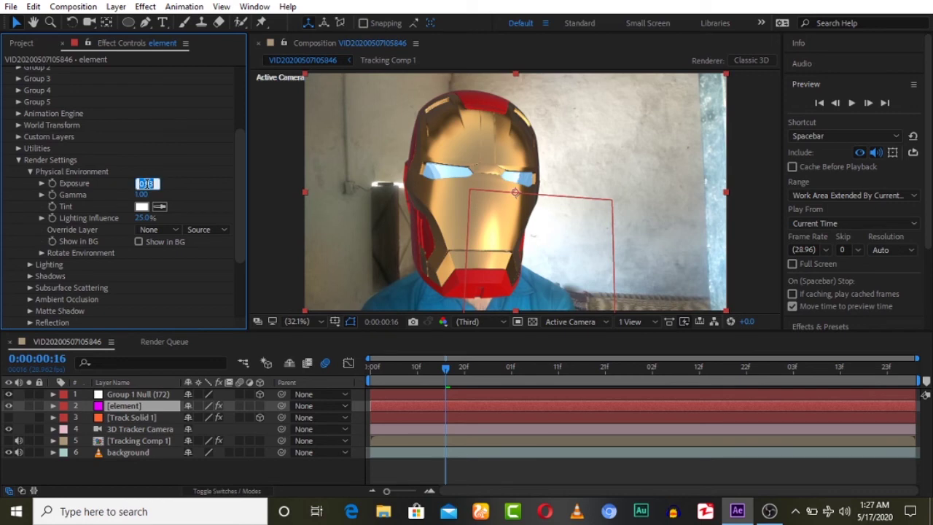
text(0)
key(Return)
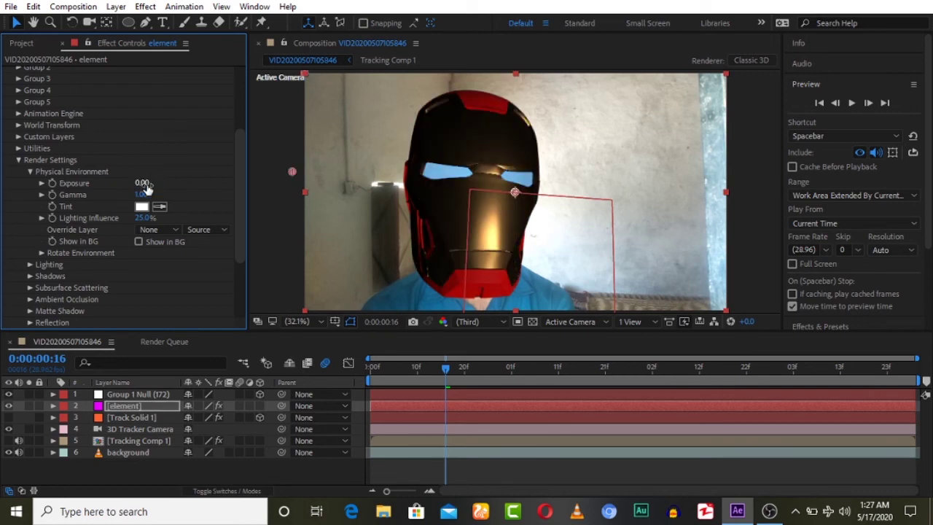
drag(146, 187, 197, 190)
key(ctrl+z)
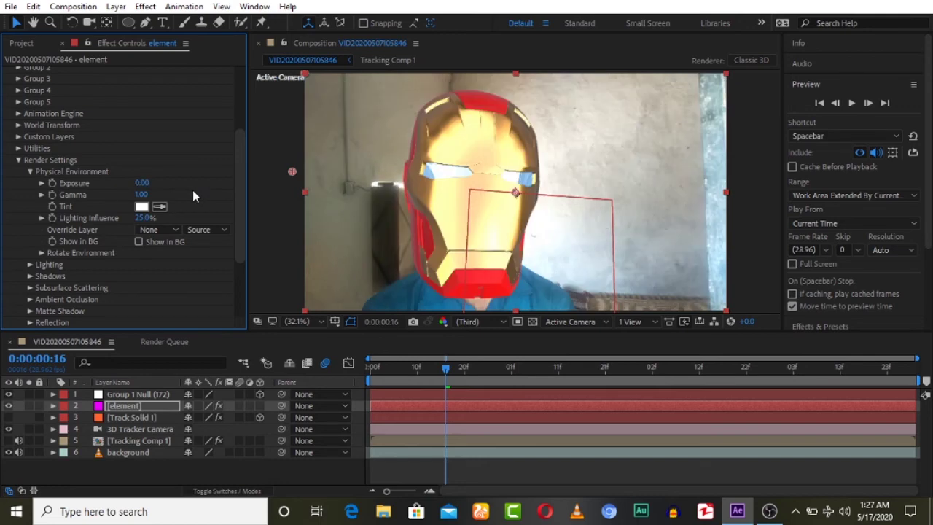
key(ctrl+z)
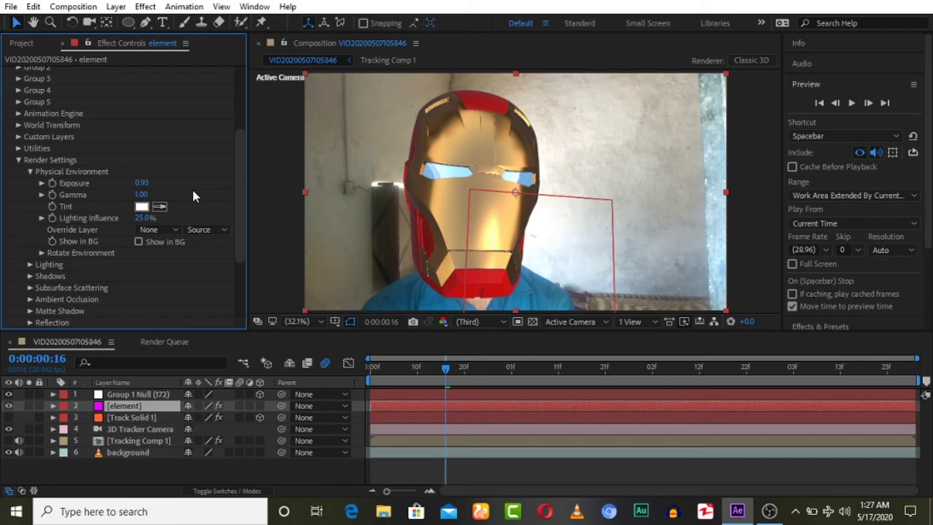
key(ctrl+z)
drag(141, 194, 204, 194)
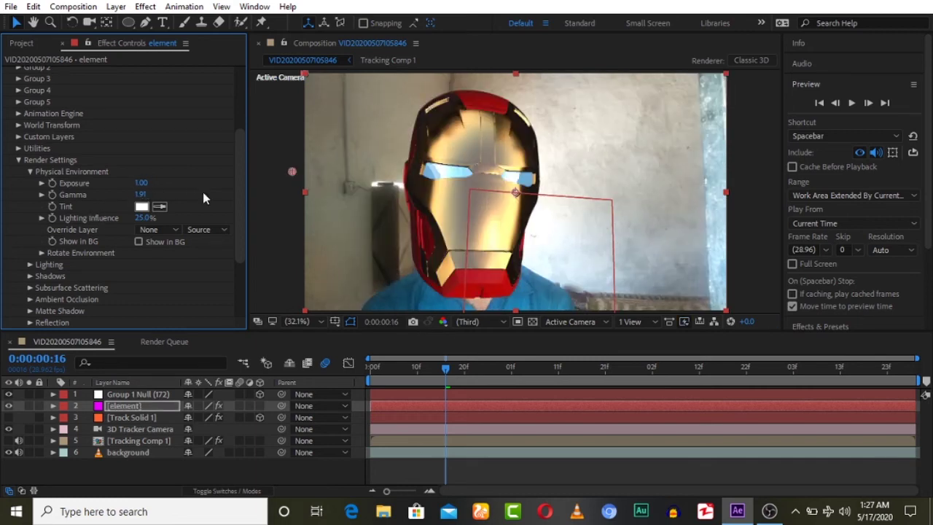
key(ctrl+z)
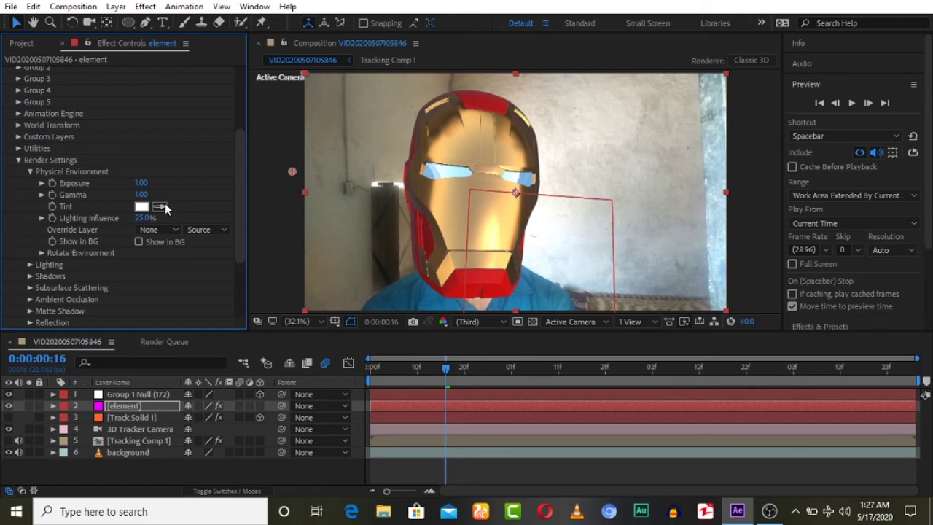
Step: Set the Physical Environment tint to pale blue D4E5F6
click(142, 206)
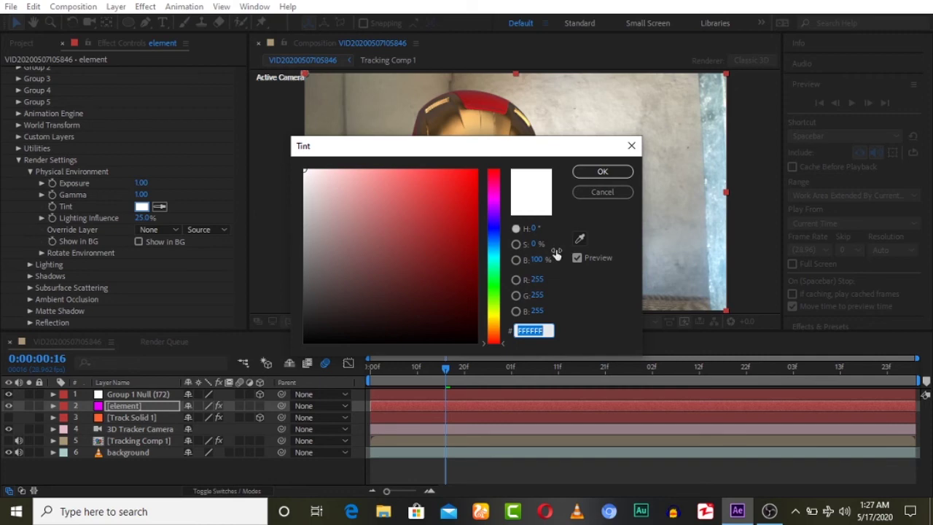
click(496, 242)
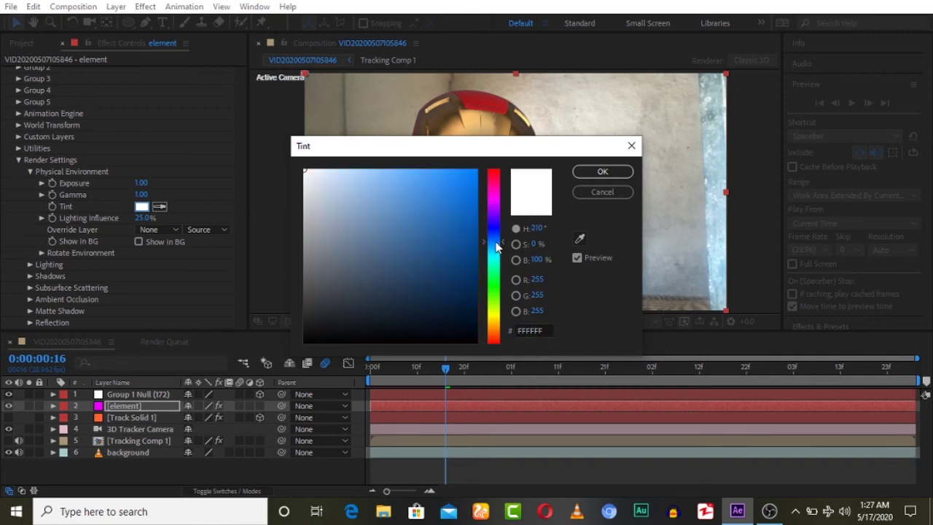
click(390, 173)
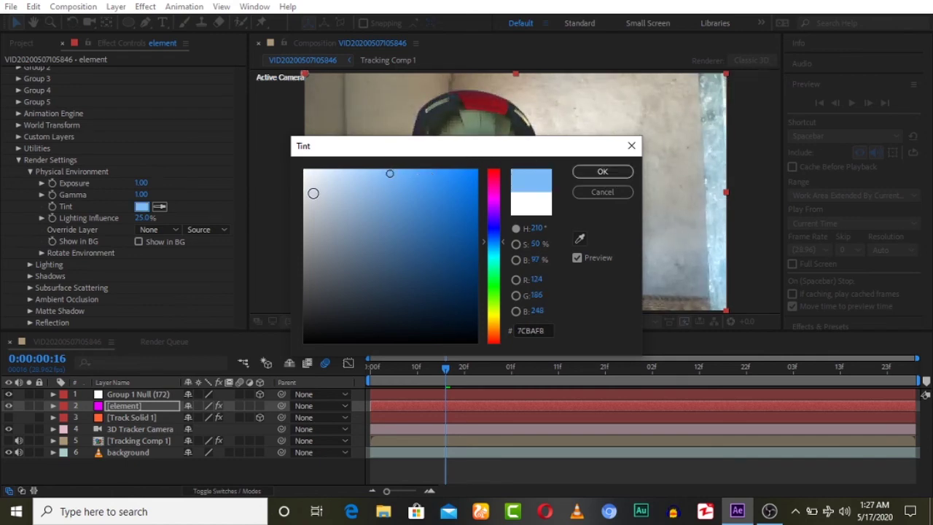
click(327, 175)
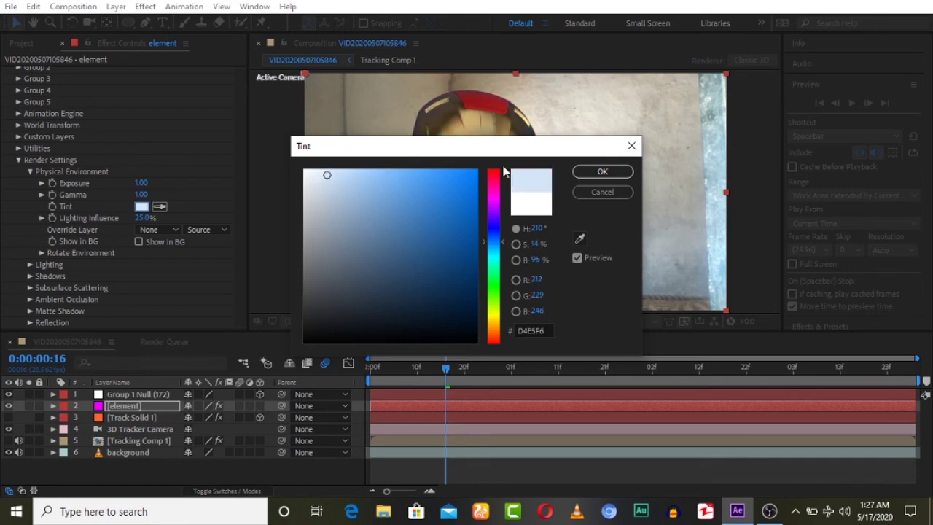
click(599, 172)
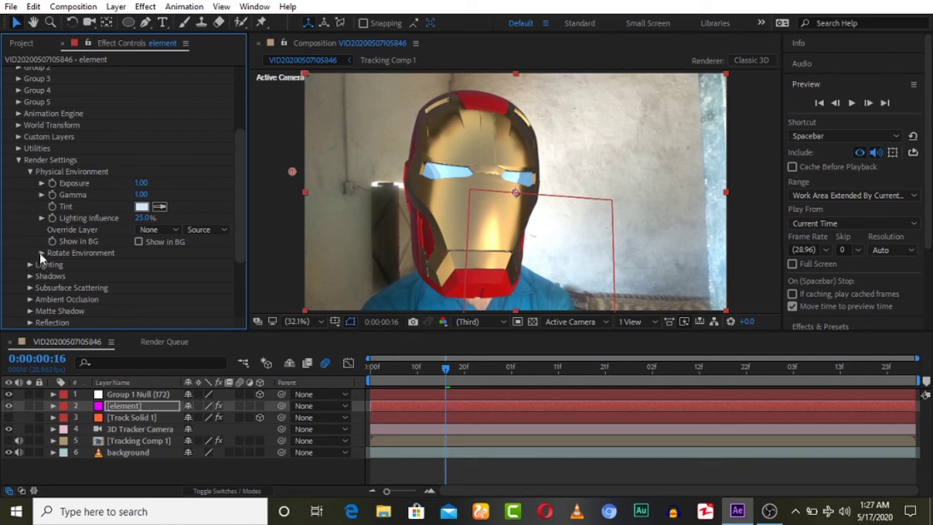
Step: Rotate the physical environment to -23° around the X axis and collapse the render settings
click(42, 253)
mouse_move(152, 266)
mouse_down()
mouse_move(194, 266)
mouse_move(142, 273)
mouse_up()
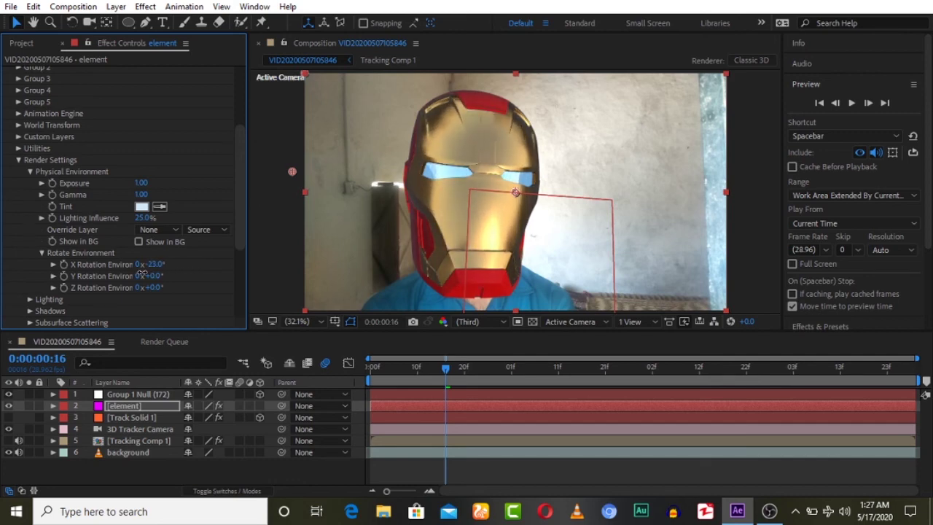
click(18, 160)
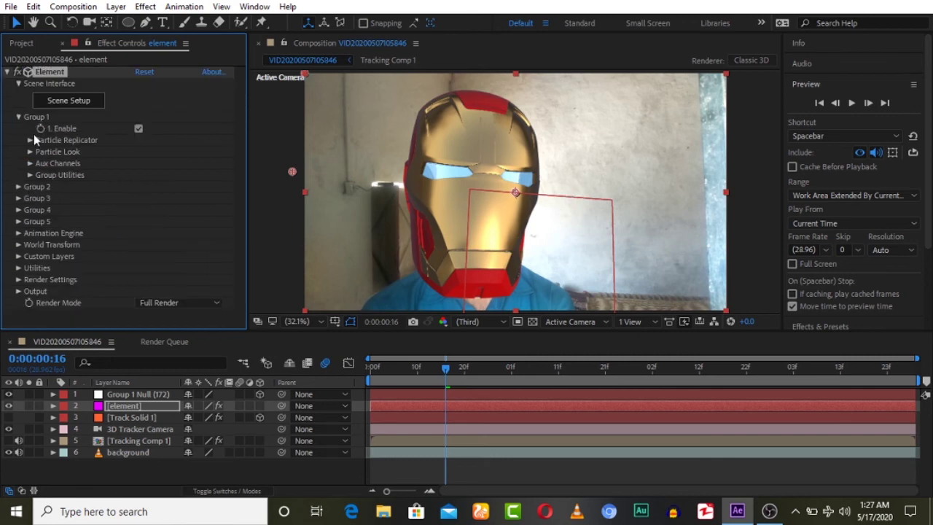
Step: Enable fog in the Element render settings and change its color to a light violet-blue
click(18, 279)
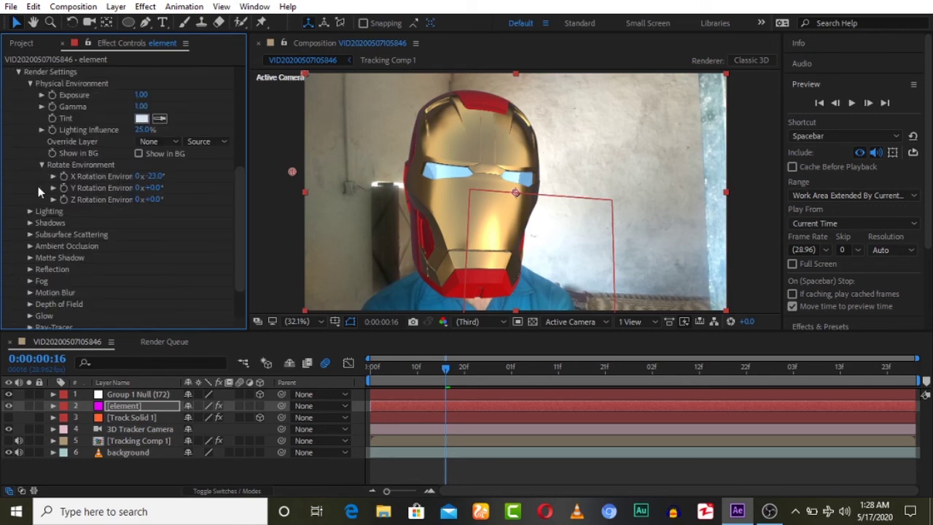
click(30, 282)
click(139, 266)
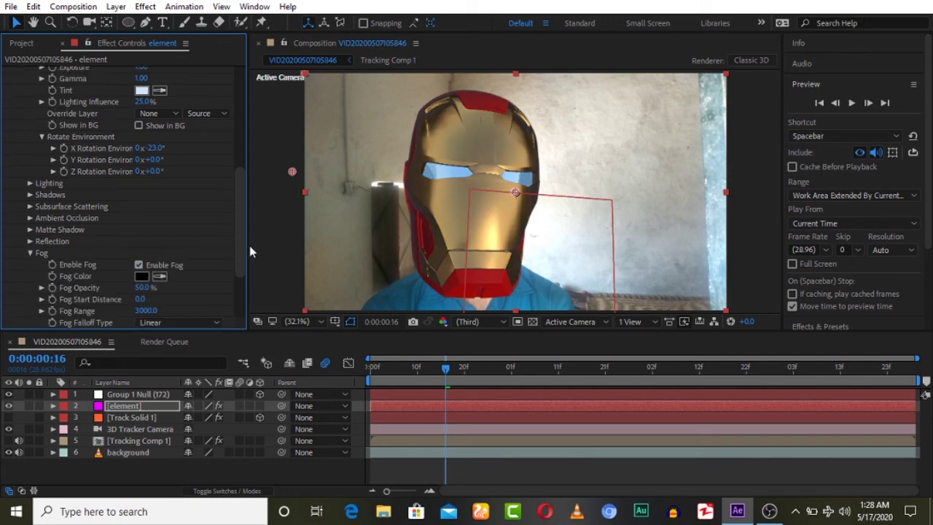
click(141, 277)
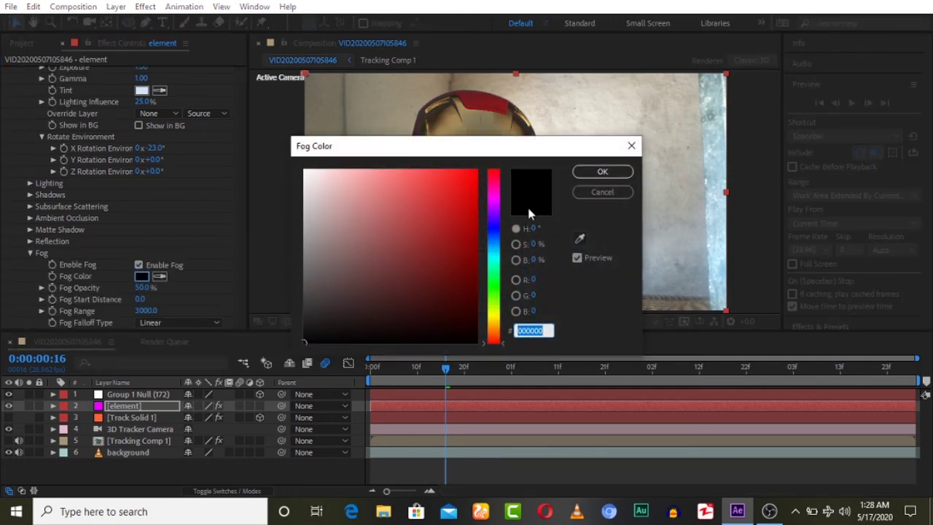
click(493, 230)
click(389, 173)
click(618, 171)
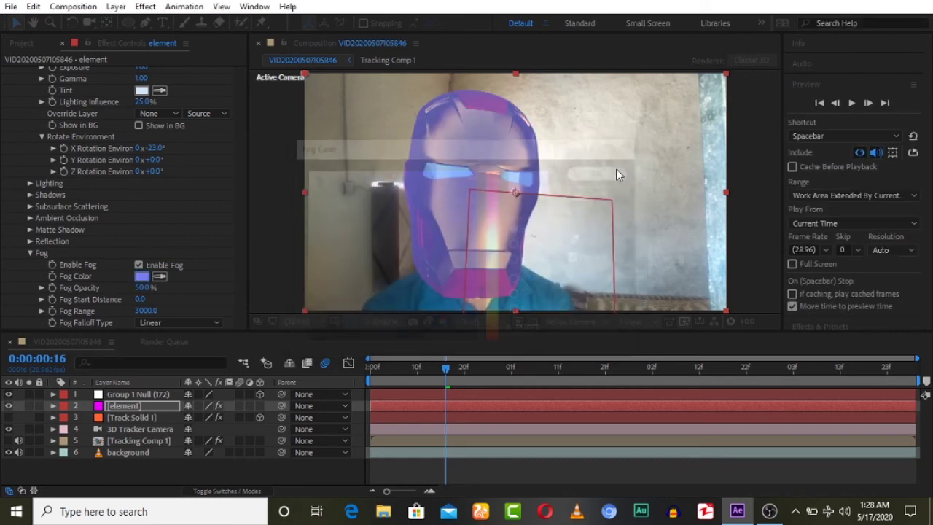
Step: Set the fog opacity to 6% and move the playhead to the first frame
drag(144, 288, 3, 280)
click(140, 288)
text(66)
key(Return)
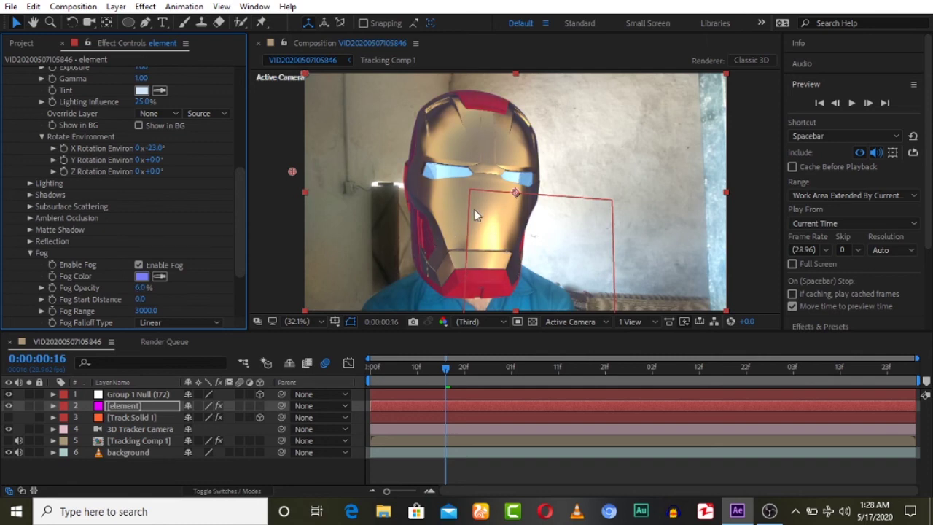
click(821, 103)
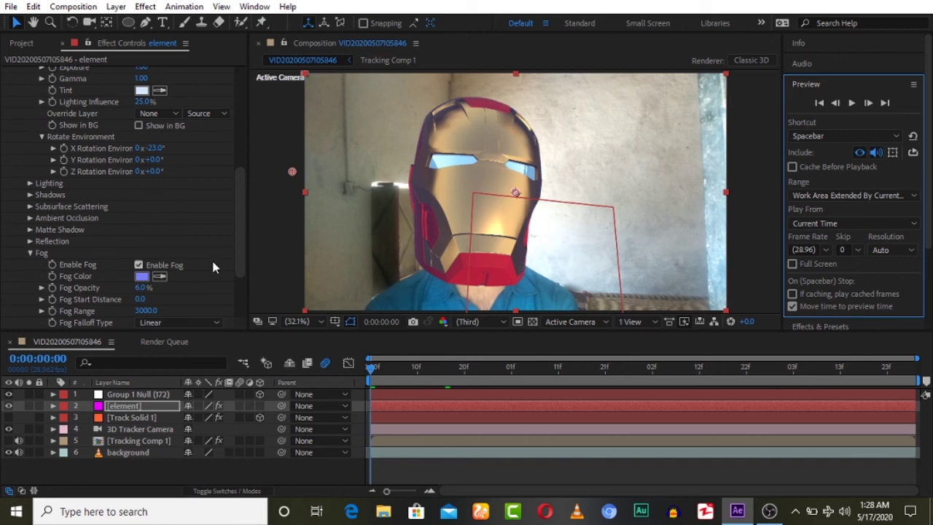
Step: Enable Glow in the Element effect's render settings
scroll(182, 219, up, 5)
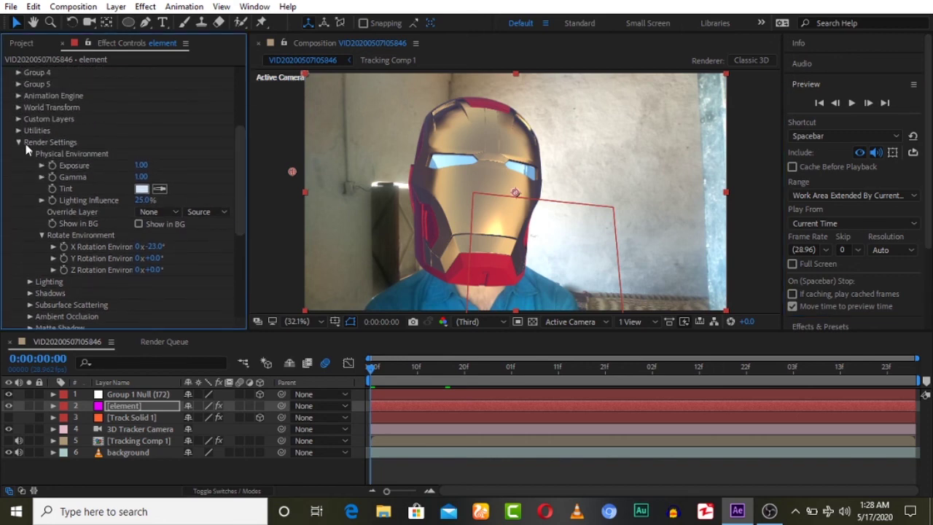
click(26, 145)
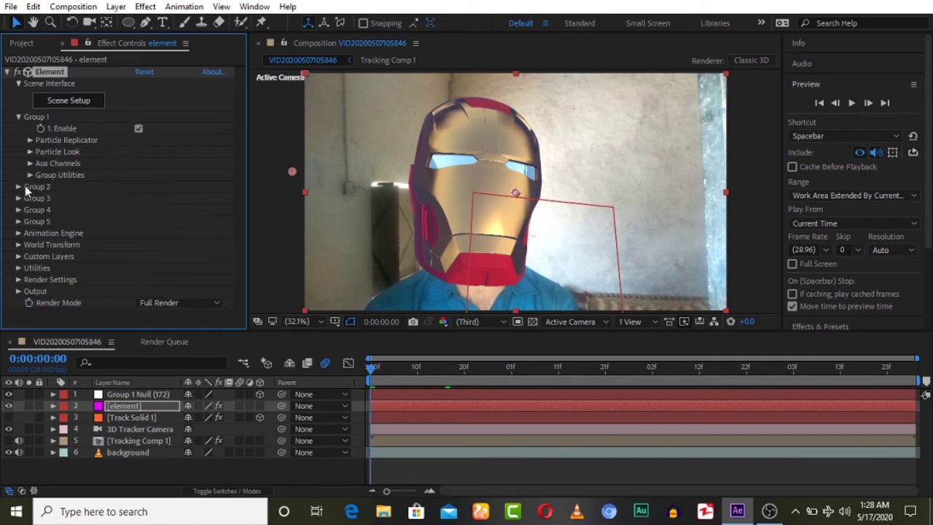
click(18, 280)
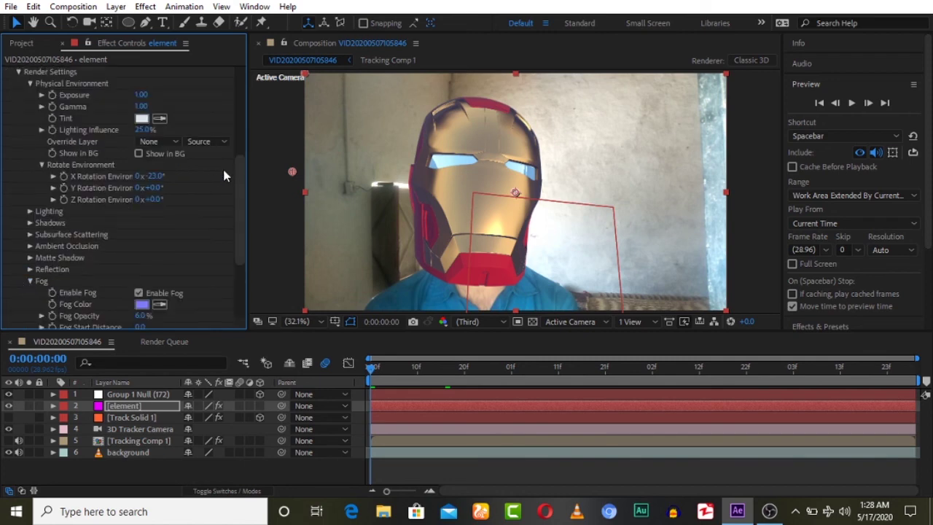
drag(236, 178, 237, 236)
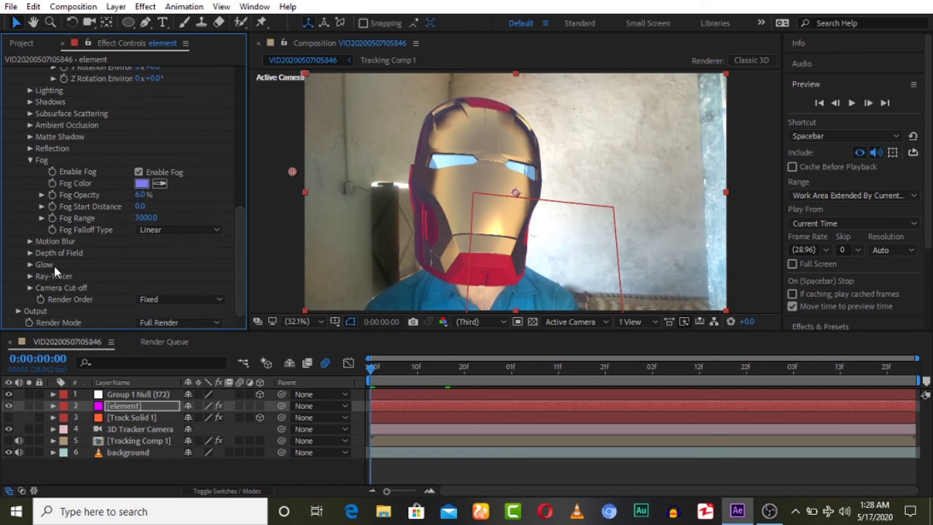
click(30, 265)
scroll(146, 263, down, 4)
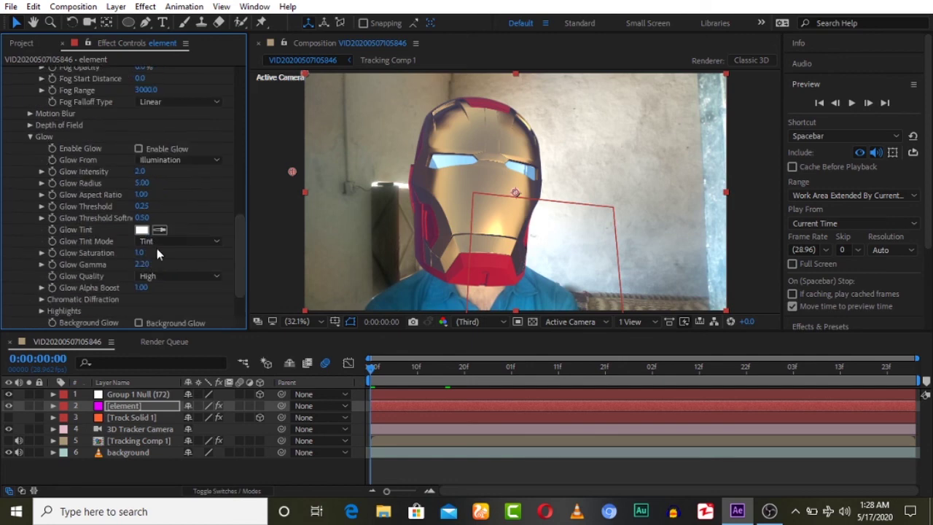
drag(239, 251, 239, 243)
click(139, 179)
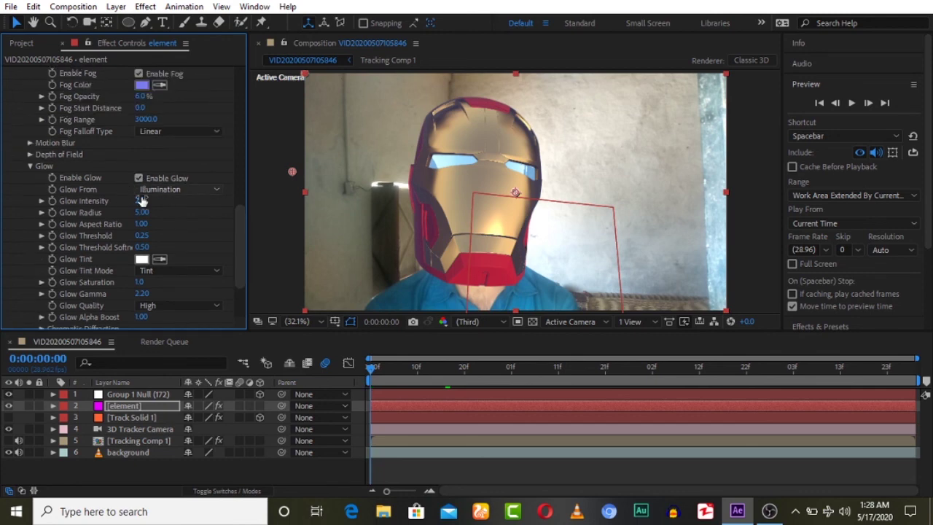
Step: Try Luminance as the glow source with a reduced glow intensity
click(179, 189)
click(189, 202)
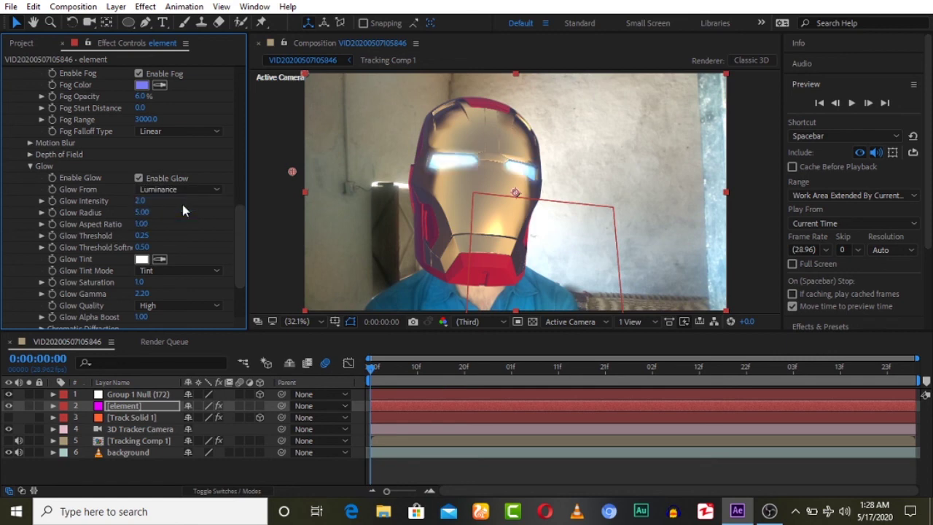
drag(148, 200, 107, 201)
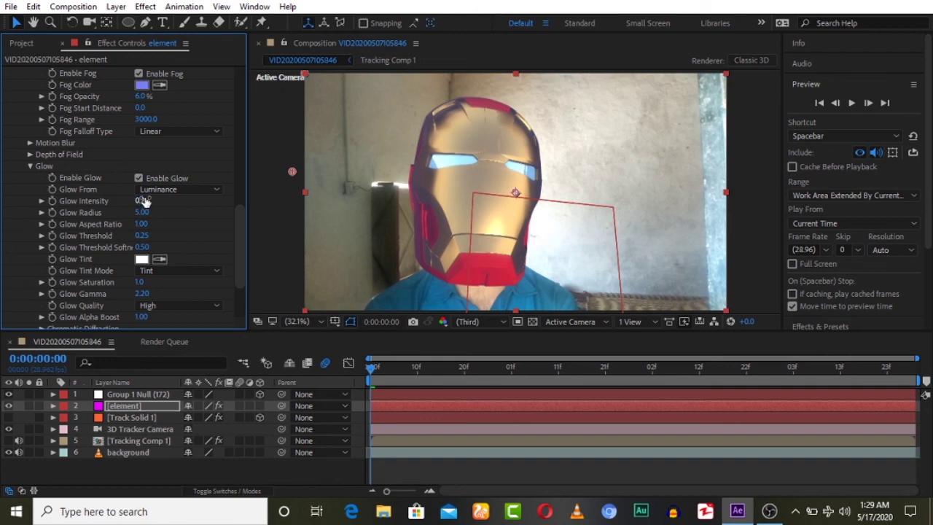
Step: Set the glow source to Illumination and the glow intensity to 2.3
click(164, 189)
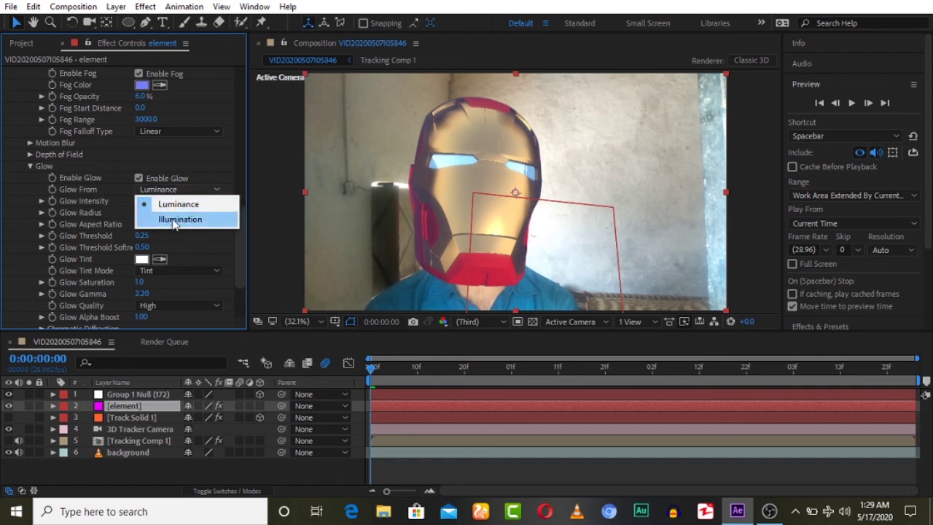
click(175, 219)
drag(144, 207, 157, 205)
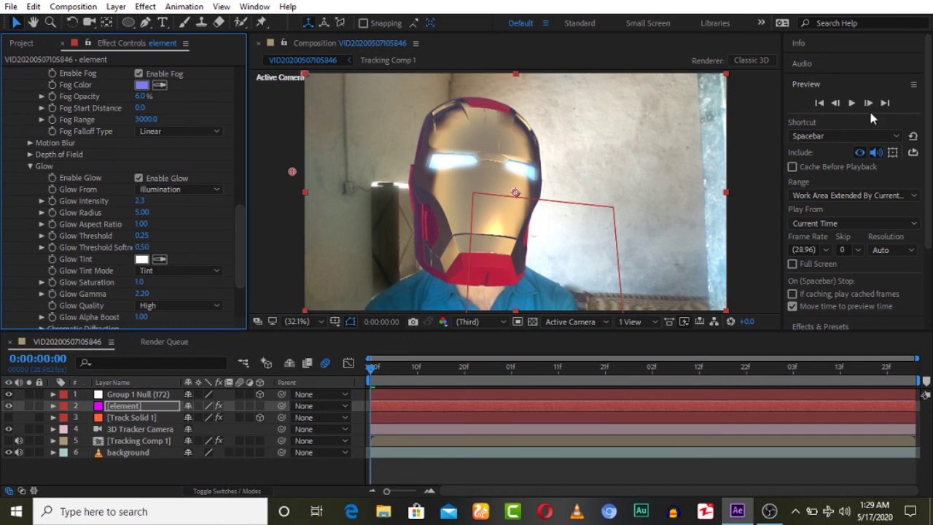
Step: Play the composition from the first frame to check the glowing helmet against the tracked head
click(836, 103)
click(855, 103)
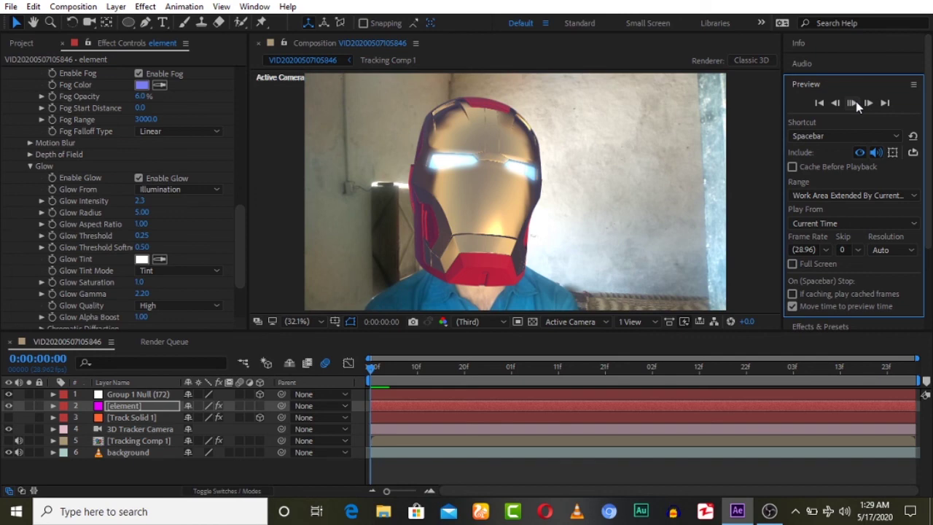
key(XF86MonBrightnessDown)
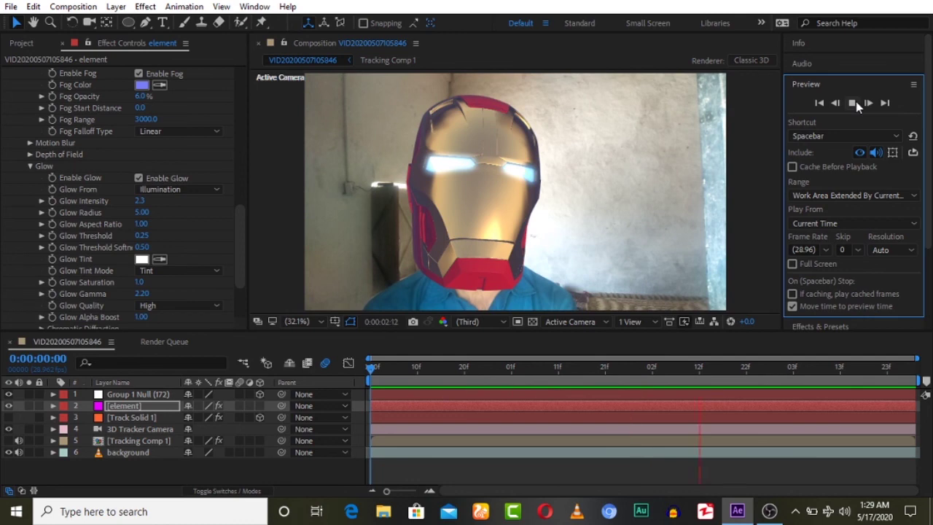
click(854, 103)
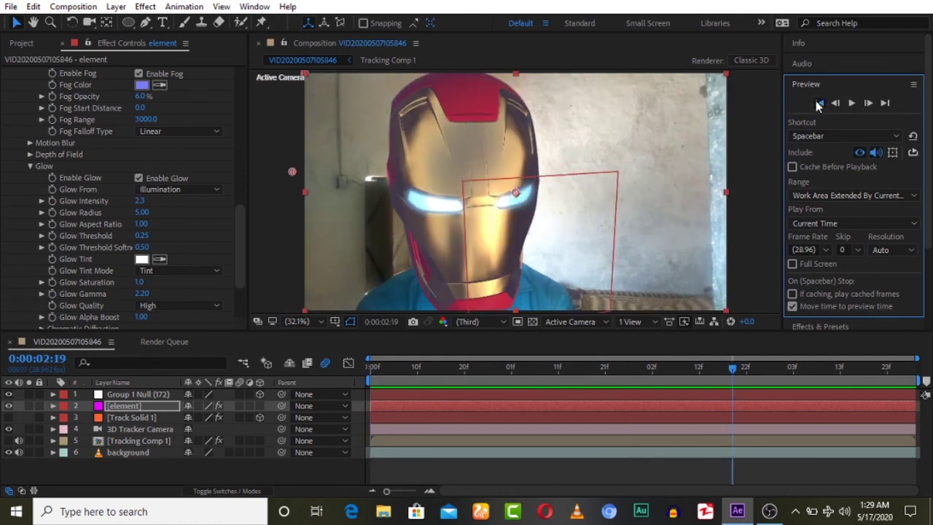
click(852, 103)
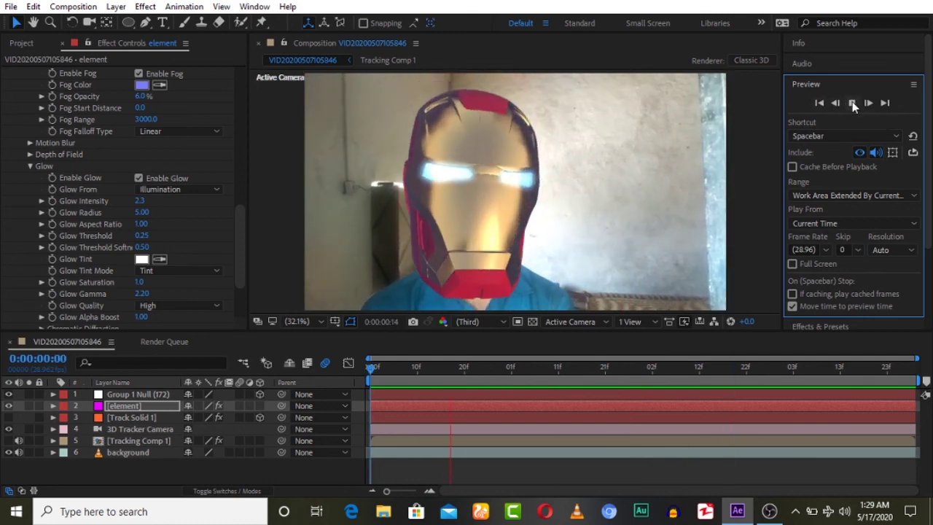